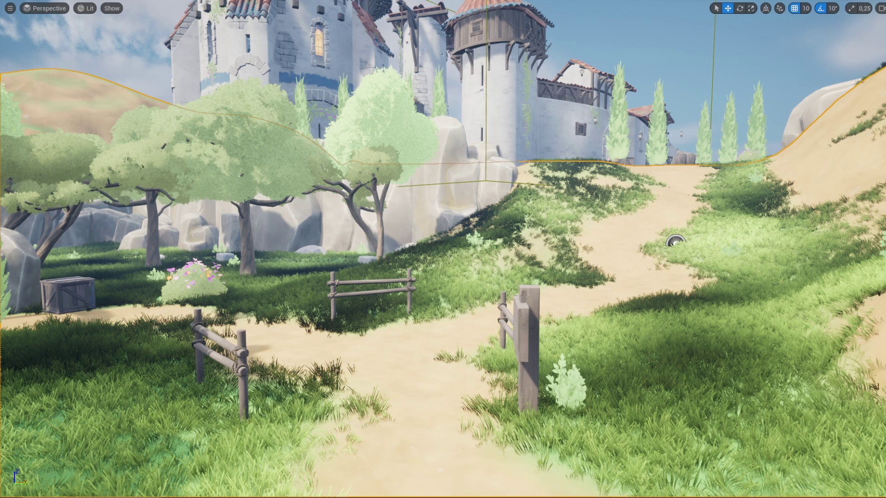
Step: Exit the full-screen viewport and place a Post Process Volume on the sandy path leading to the castle
{"action": "right_click_drag", "start_coordinate": [774, 257], "coordinate": [796, 244]}
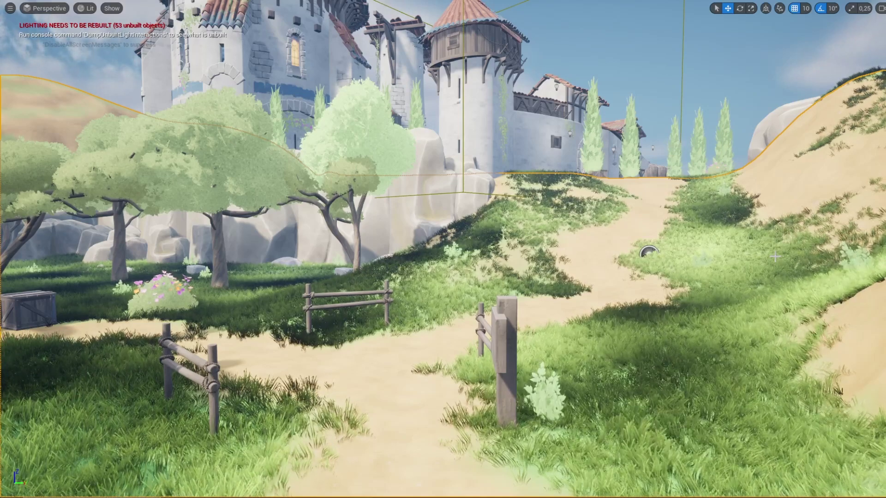
{"action": "key", "text": "F11"}
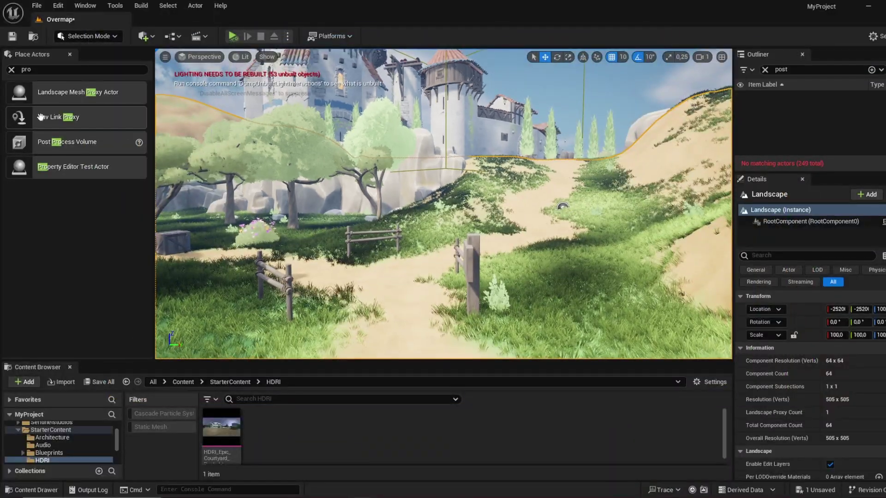
{"action": "left_click_drag", "start_coordinate": [56, 141], "coordinate": [98, 141]}
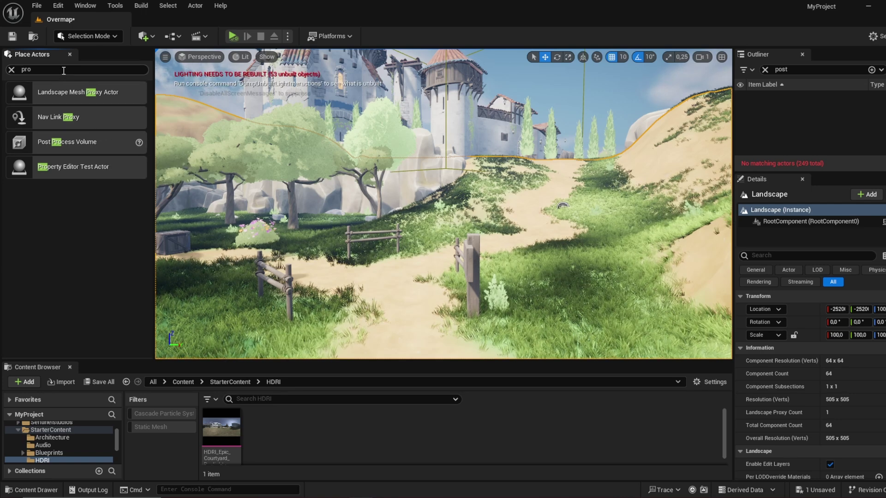
{"action": "left_click", "coordinate": [20, 70]}
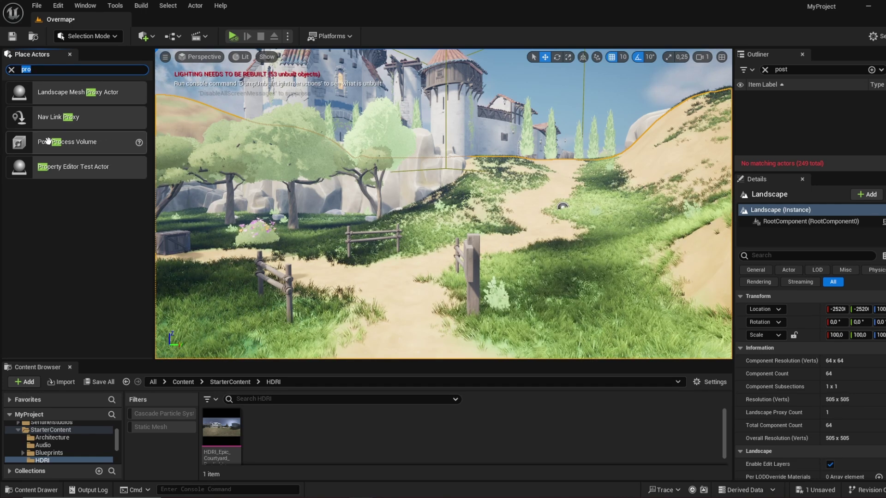
{"action": "left_click_drag", "start_coordinate": [48, 141], "coordinate": [549, 208]}
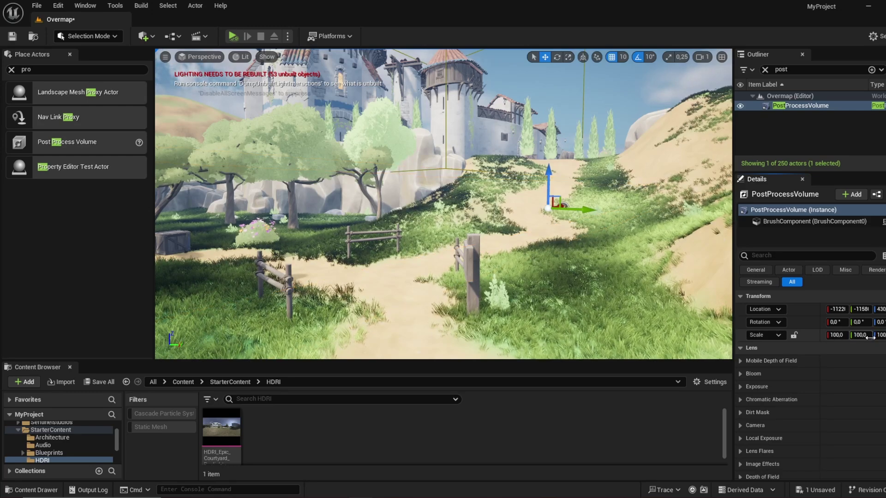
Step: Look through the Post Process Volume's property categories, from Lens and Color Grading down to its volume settings
{"action": "mouse_move", "coordinate": [549, 235]}
{"action": "right_mouse_down"}
{"action": "mouse_move", "coordinate": [567, 242]}
{"action": "mouse_move", "coordinate": [555, 229]}
{"action": "mouse_move", "coordinate": [539, 242]}
{"action": "mouse_move", "coordinate": [551, 231]}
{"action": "right_mouse_up"}
{"action": "scroll", "coordinate": [784, 375], "scroll_direction": "down", "scroll_amount": 5}
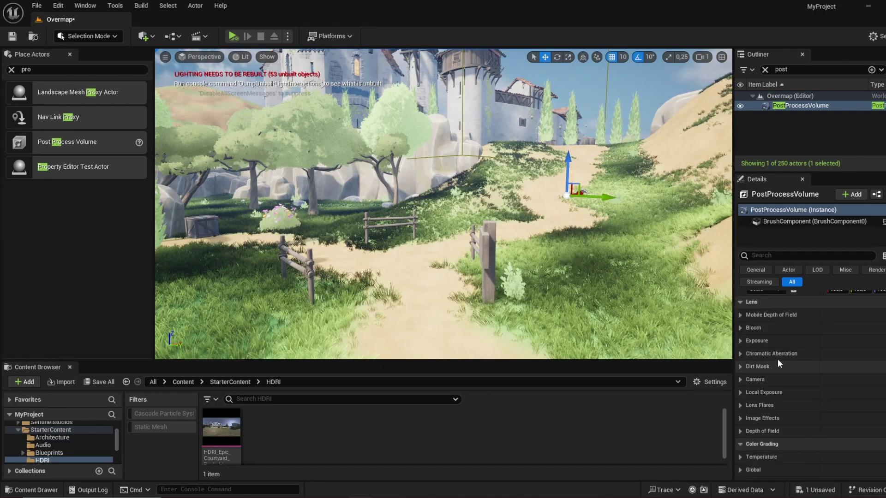
{"action": "scroll", "coordinate": [777, 345], "scroll_direction": "down", "scroll_amount": 10}
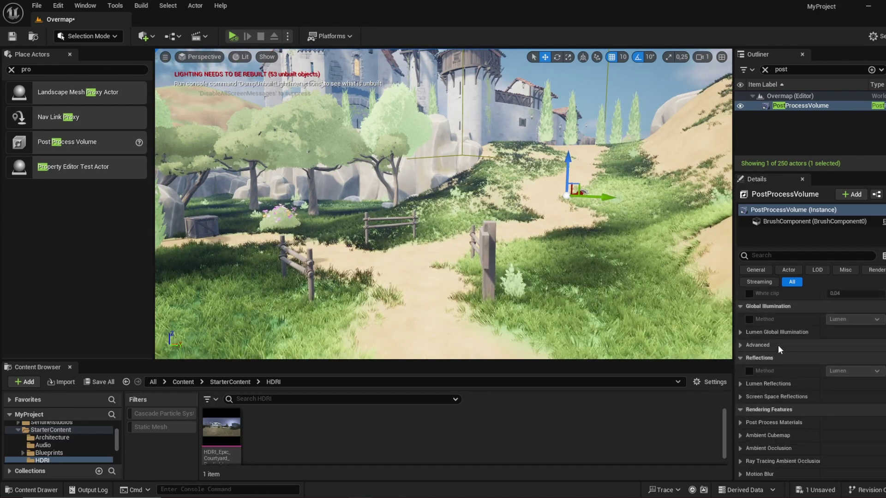
{"action": "scroll", "coordinate": [780, 346], "scroll_direction": "down", "scroll_amount": 5}
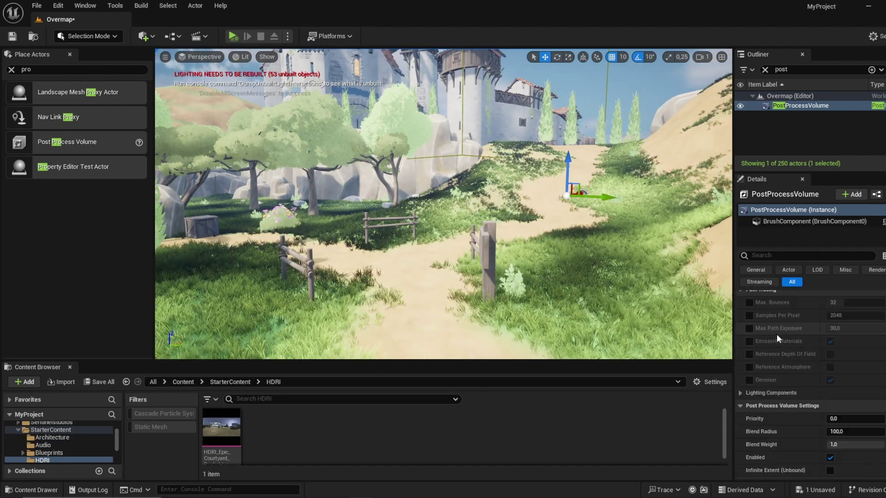
{"action": "scroll", "coordinate": [776, 357], "scroll_direction": "up", "scroll_amount": 5}
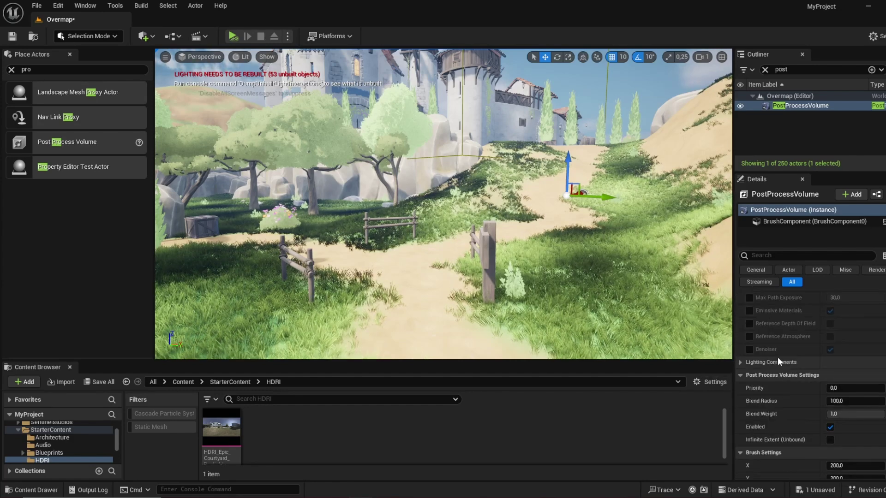
{"action": "scroll", "coordinate": [777, 357], "scroll_direction": "up", "scroll_amount": 10}
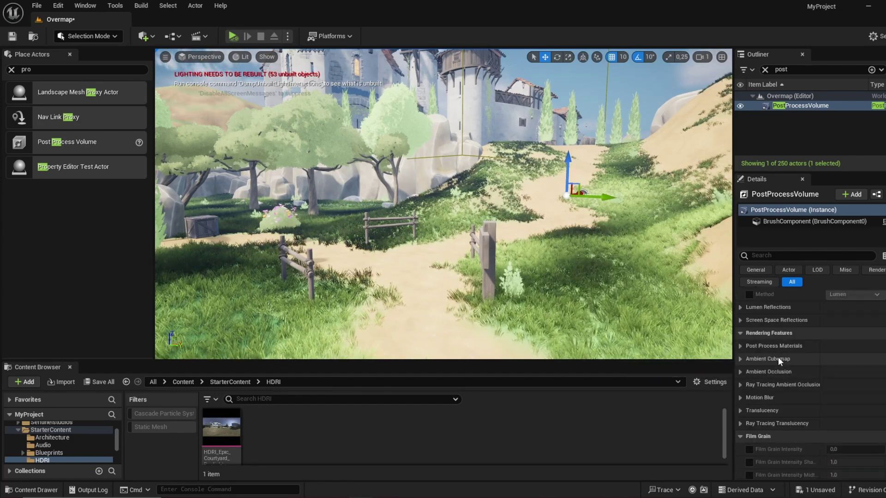
{"action": "scroll", "coordinate": [778, 356], "scroll_direction": "up", "scroll_amount": 10}
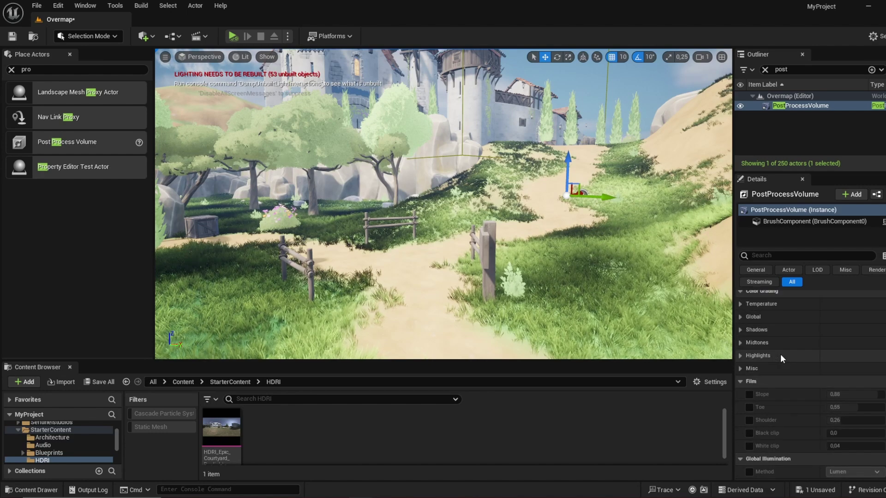
{"action": "scroll", "coordinate": [780, 355], "scroll_direction": "up", "scroll_amount": 4}
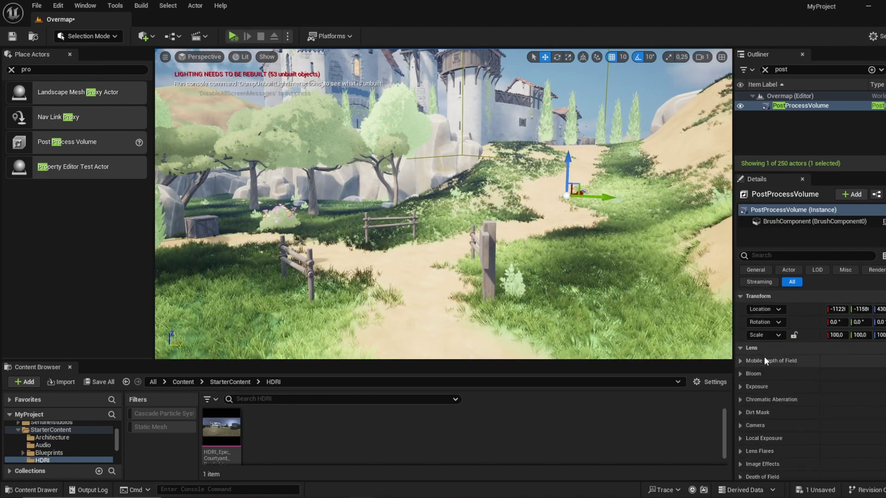
Step: Enable the volume's Bloom Intensity override and try an exaggerated intensity of 20
{"action": "left_click", "coordinate": [740, 373]}
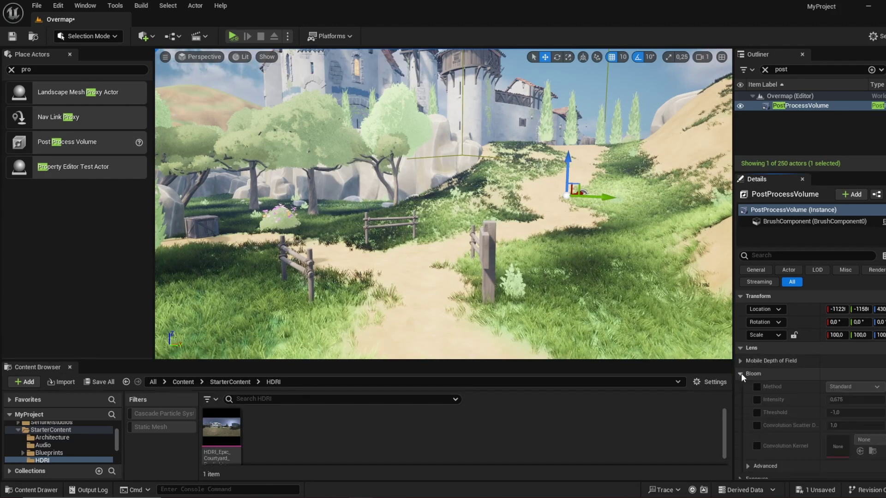
{"action": "left_click", "coordinate": [757, 399]}
{"action": "mouse_move", "coordinate": [833, 399]}
{"action": "left_mouse_down"}
{"action": "mouse_move", "coordinate": [858, 399]}
{"action": "mouse_move", "coordinate": [836, 399]}
{"action": "left_mouse_up"}
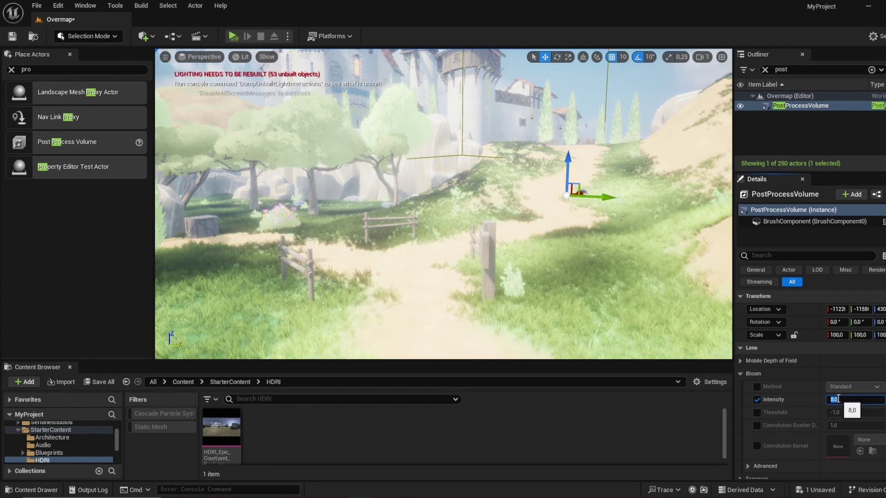
{"action": "type", "text": "20"}
{"action": "key", "text": "Return"}
{"action": "right_click_drag", "start_coordinate": [489, 207], "coordinate": [452, 192]}
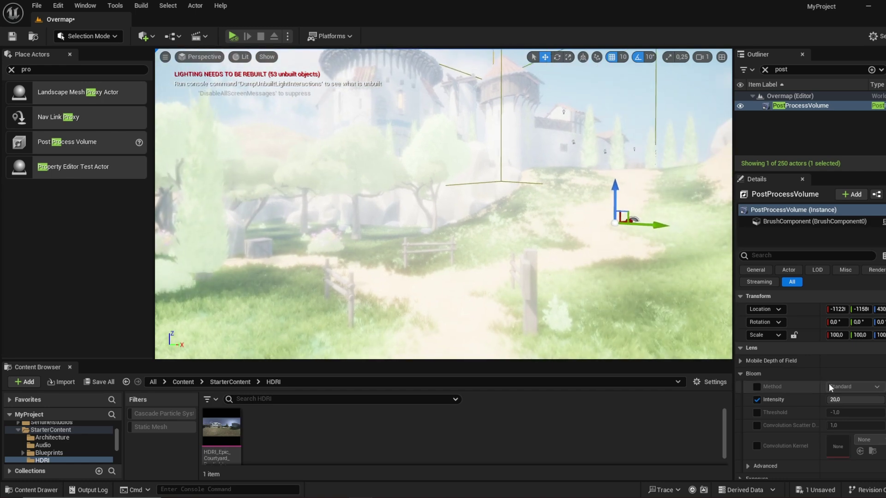
Step: Reduce the Bloom Intensity to 0, try 0.2, and settle on 0.3
{"action": "left_click", "coordinate": [844, 400]}
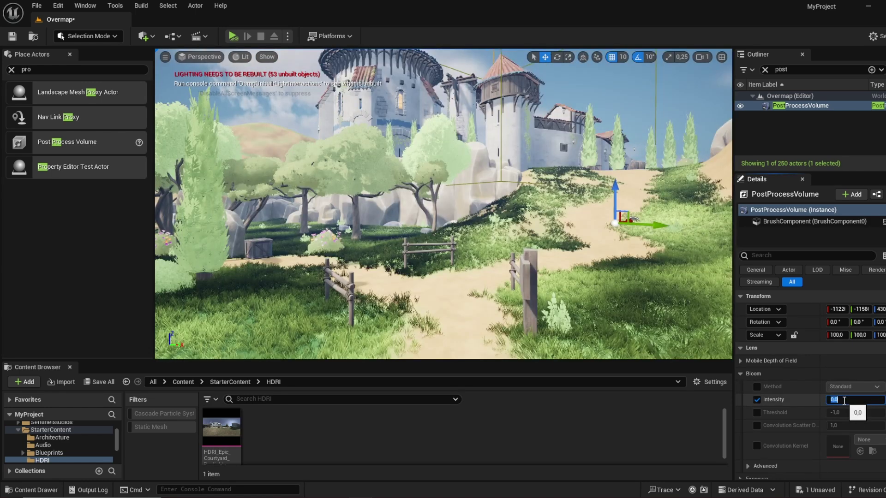
{"action": "type", "text": ",2"}
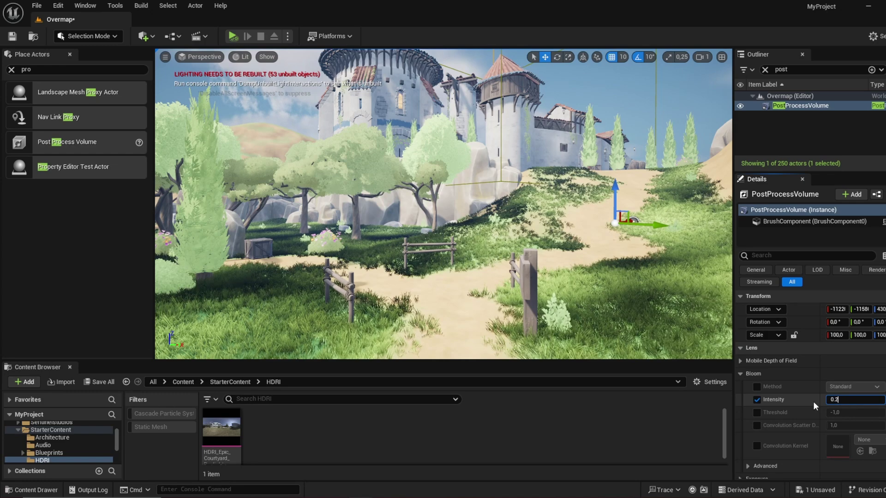
{"action": "key", "text": "Return"}
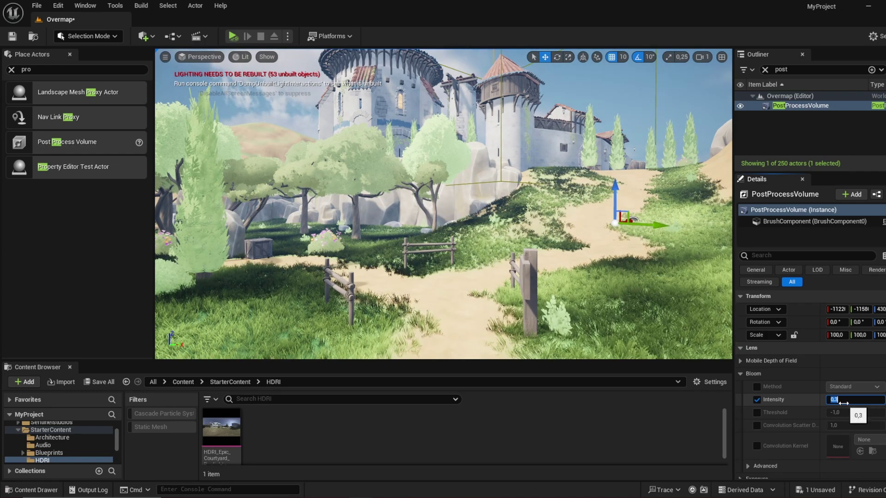
Step: Examine the new bloom on the castle, path and hills from several angles and reselect the PostProcessVolume
{"action": "left_click", "coordinate": [641, 305]}
{"action": "right_click_drag", "start_coordinate": [621, 187], "coordinate": [646, 186]}
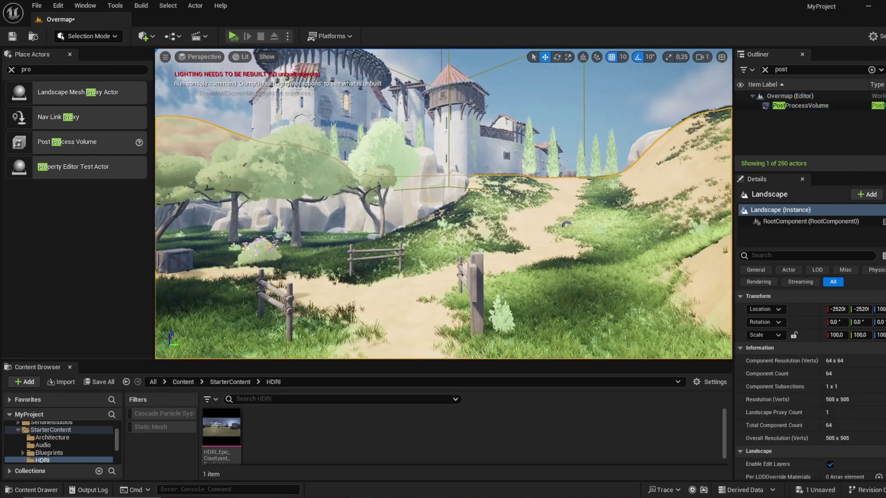
{"action": "left_click", "coordinate": [583, 116]}
{"action": "right_click_drag", "start_coordinate": [582, 116], "coordinate": [574, 105]}
{"action": "left_click", "coordinate": [557, 142]}
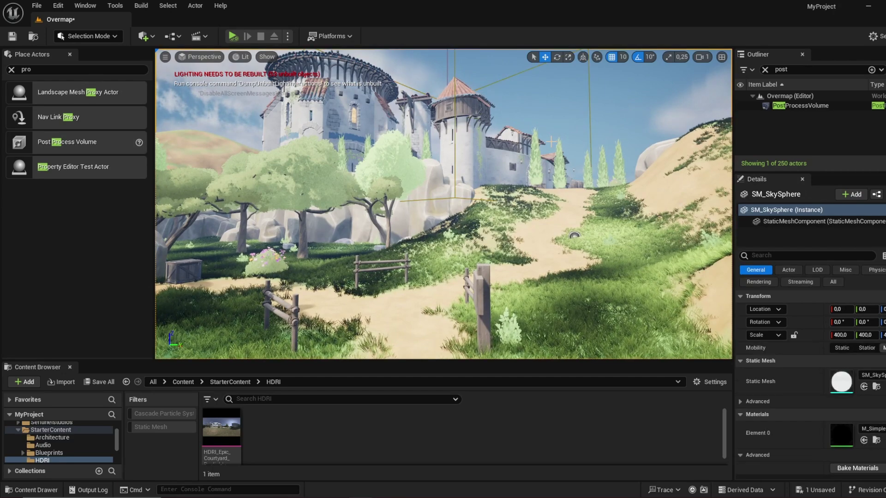
{"action": "left_click", "coordinate": [828, 104]}
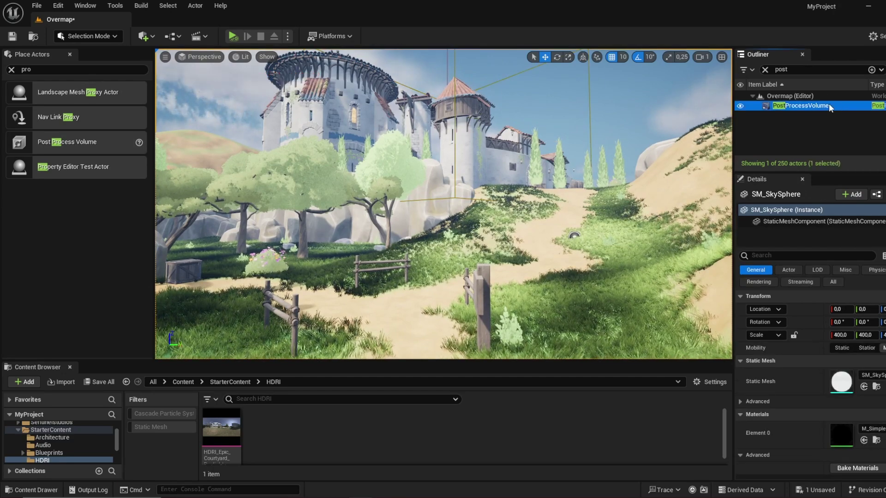
{"action": "right_click_drag", "start_coordinate": [669, 185], "coordinate": [737, 187]}
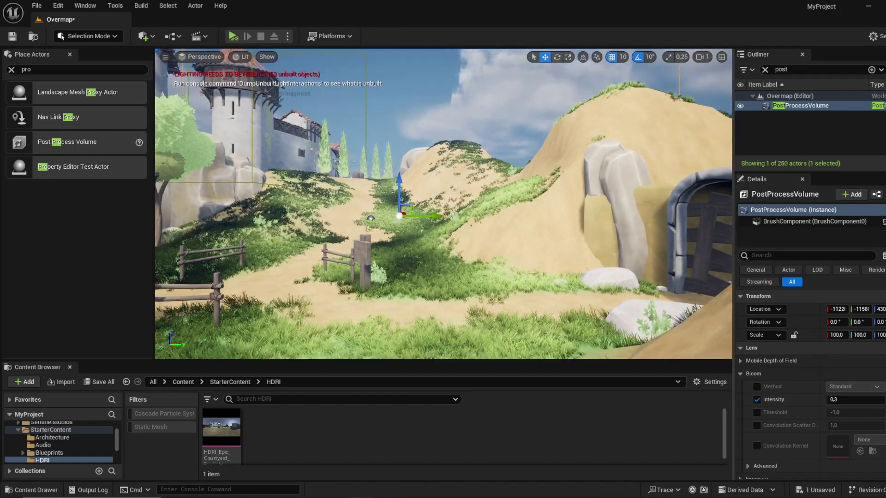
{"action": "right_click_drag", "start_coordinate": [687, 159], "coordinate": [519, 162]}
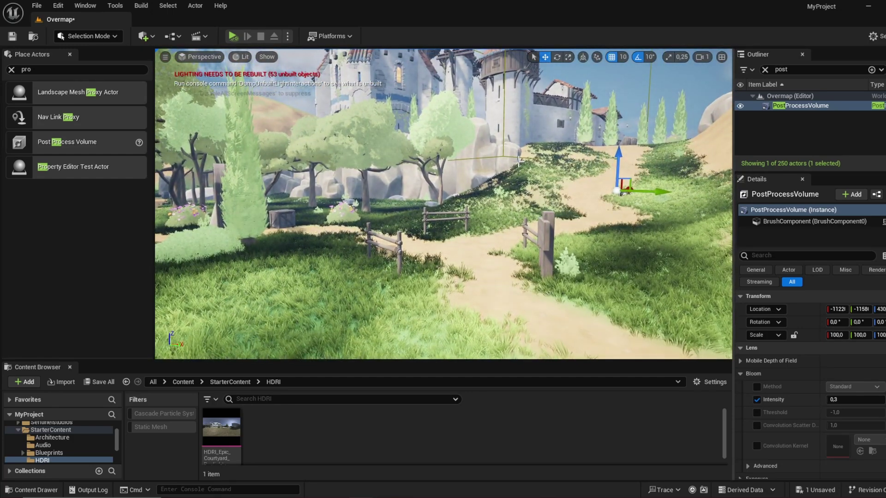
Step: Collapse the Bloom settings and expand Temperature and Global under Color Grading to review their options
{"action": "scroll", "coordinate": [766, 358], "scroll_direction": "down", "scroll_amount": 3}
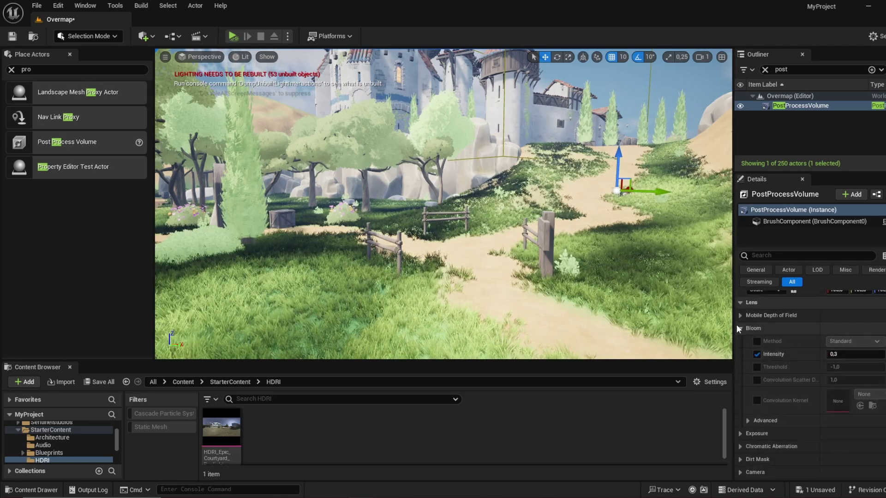
{"action": "left_click", "coordinate": [738, 328]}
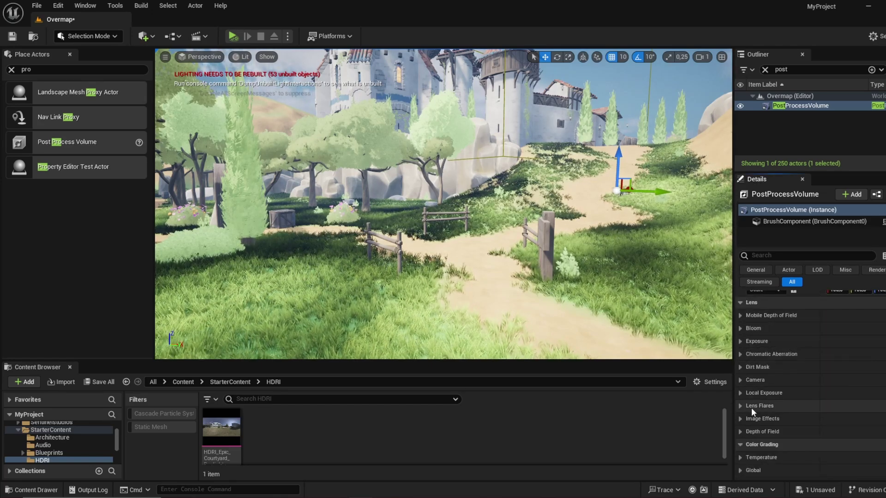
{"action": "scroll", "coordinate": [752, 408], "scroll_direction": "down", "scroll_amount": 2}
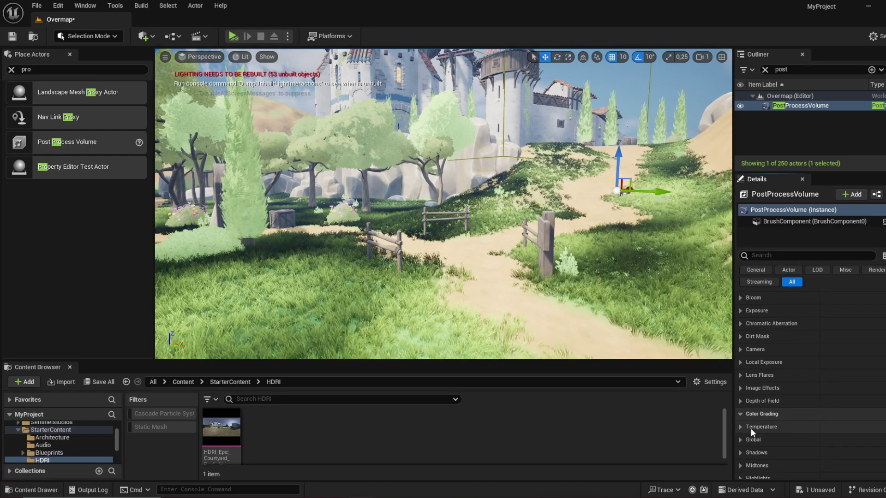
{"action": "left_click", "coordinate": [741, 427]}
{"action": "scroll", "coordinate": [753, 427], "scroll_direction": "down", "scroll_amount": 3}
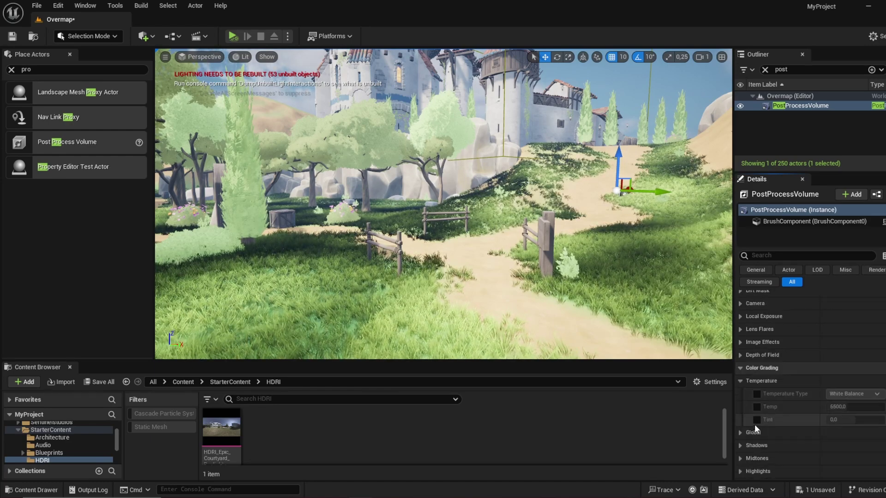
{"action": "left_click", "coordinate": [739, 433]}
{"action": "scroll", "coordinate": [749, 422], "scroll_direction": "down", "scroll_amount": 3}
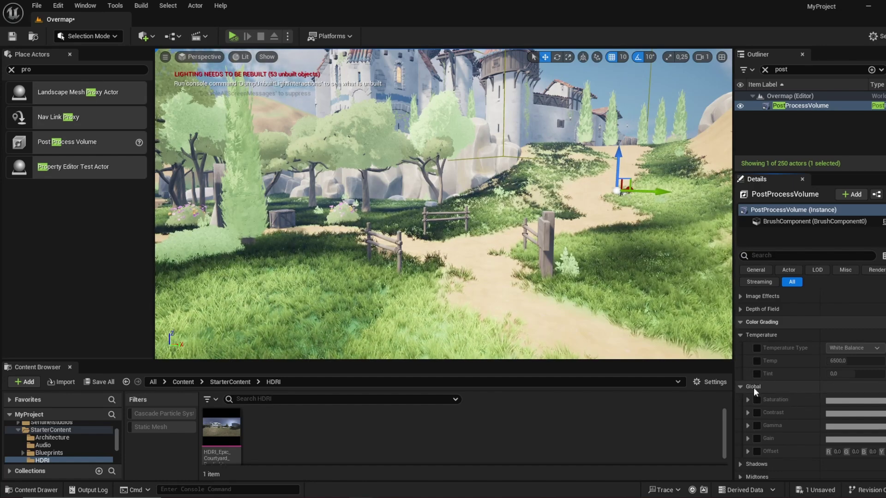
Step: Expand the Exposure settings and examine how the brightness adapts while moving through the gate and around the castle courtyard
{"action": "scroll", "coordinate": [754, 388], "scroll_direction": "up", "scroll_amount": 8}
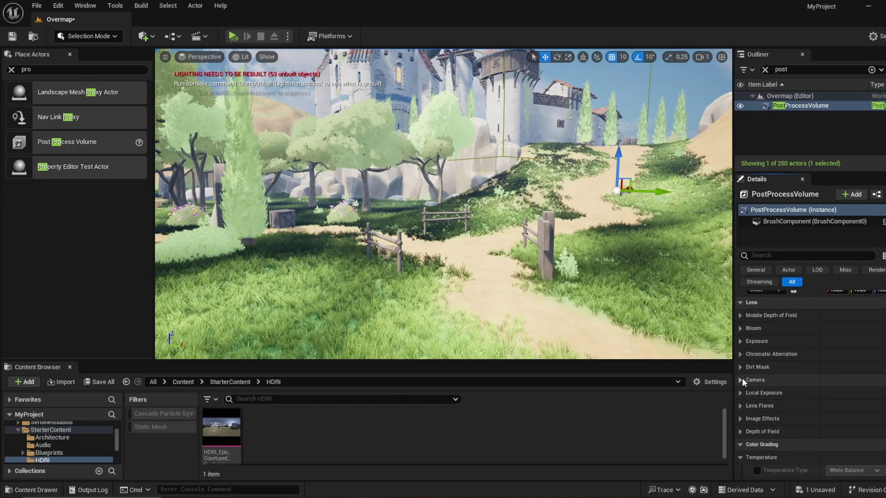
{"action": "left_click", "coordinate": [742, 341]}
{"action": "scroll", "coordinate": [775, 371], "scroll_direction": "down", "scroll_amount": 4}
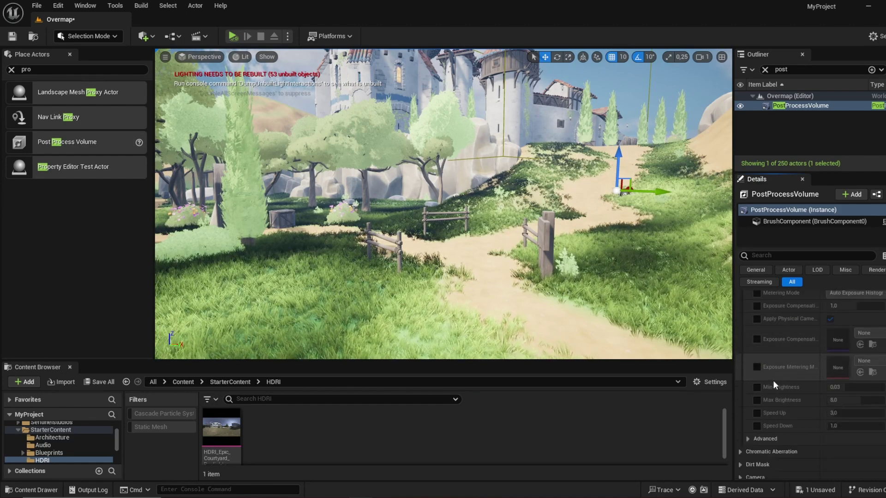
{"action": "scroll", "coordinate": [773, 384], "scroll_direction": "up", "scroll_amount": 2}
{"action": "right_click_drag", "start_coordinate": [599, 277], "coordinate": [494, 230]}
{"action": "key", "text": "w"}
{"action": "scroll", "coordinate": [639, 229], "scroll_direction": "up", "scroll_amount": 1}
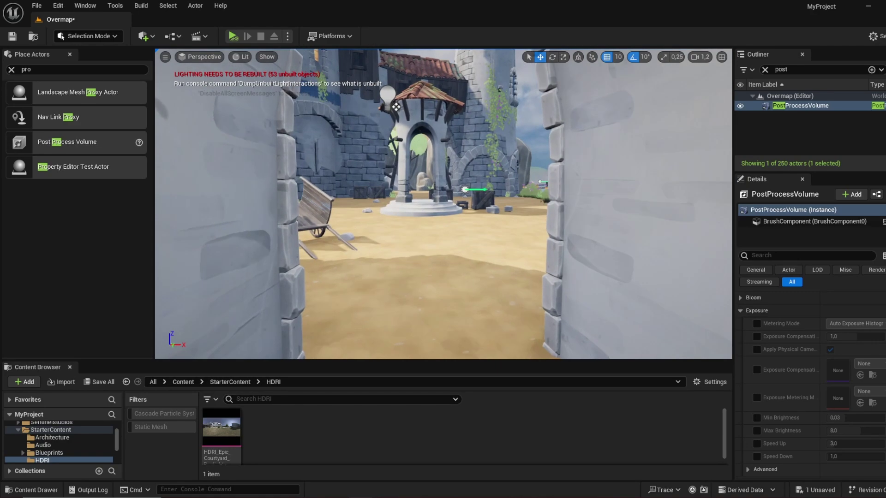
{"action": "right_click_drag", "start_coordinate": [687, 290], "coordinate": [710, 291]}
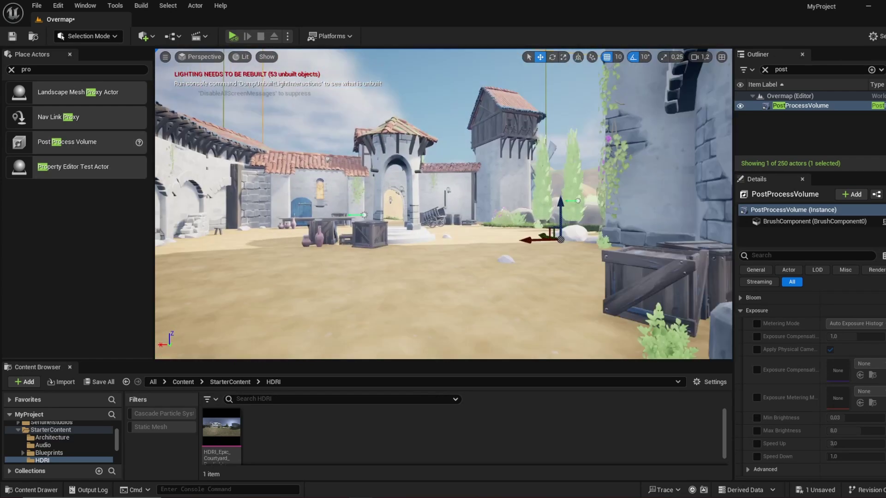
{"action": "mouse_move", "coordinate": [442, 204]}
{"action": "right_mouse_down"}
{"action": "mouse_move", "coordinate": [433, 208]}
{"action": "mouse_move", "coordinate": [428, 200]}
{"action": "right_mouse_up"}
{"action": "right_click_drag", "start_coordinate": [714, 292], "coordinate": [612, 251]}
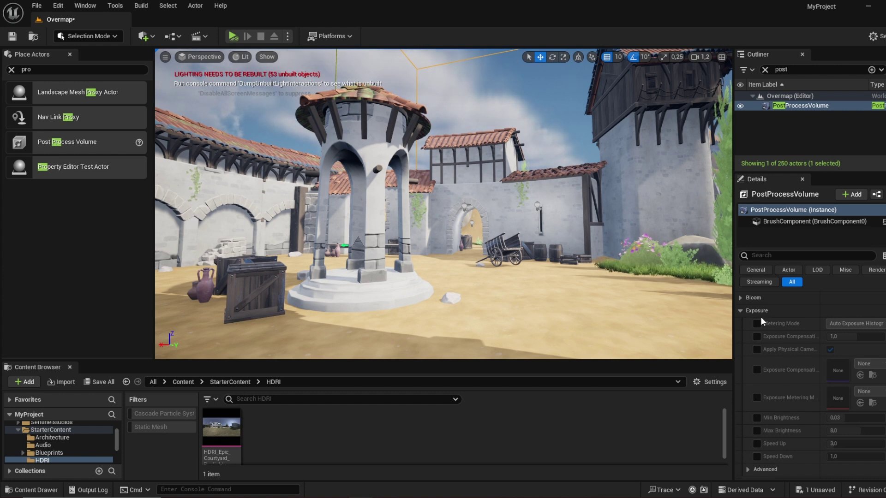
Step: Enable the Min Brightness and Max Brightness exposure overrides, set both to 0.2, and check the courtyard
{"action": "left_click", "coordinate": [756, 417]}
{"action": "left_click", "coordinate": [838, 418]}
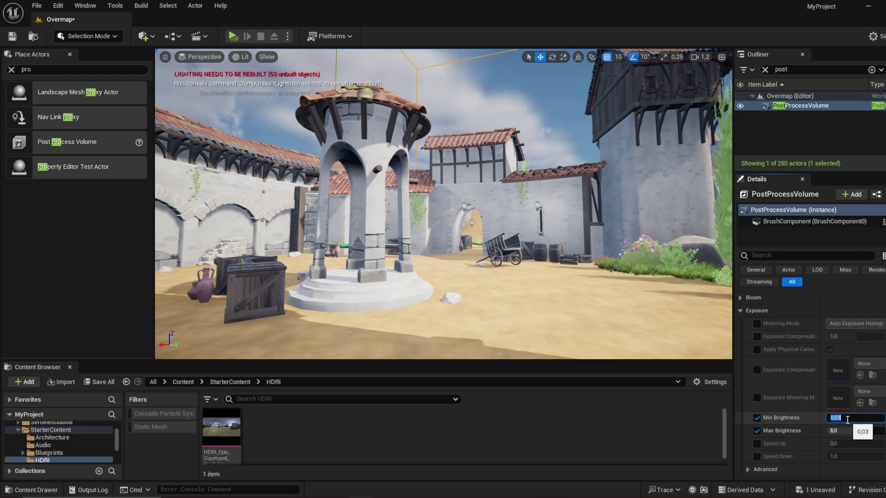
{"action": "type", "text": "0,2"}
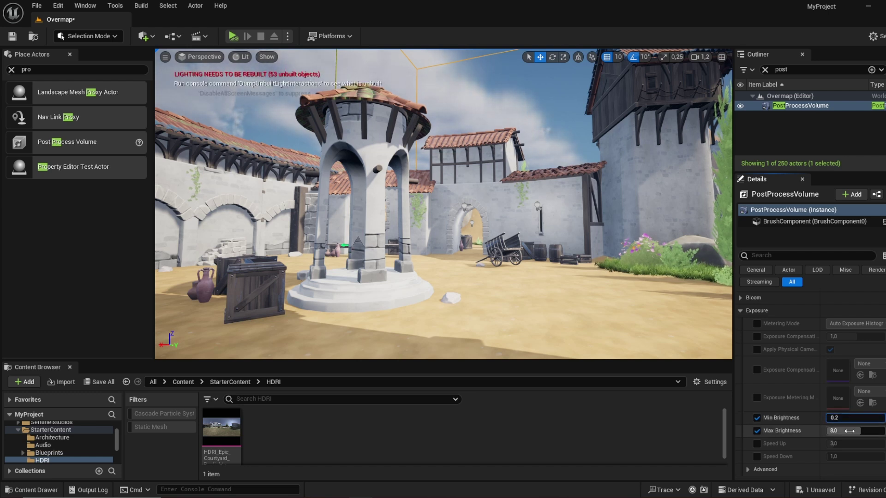
{"action": "key", "text": "Tab"}
{"action": "type", "text": "0,2"}
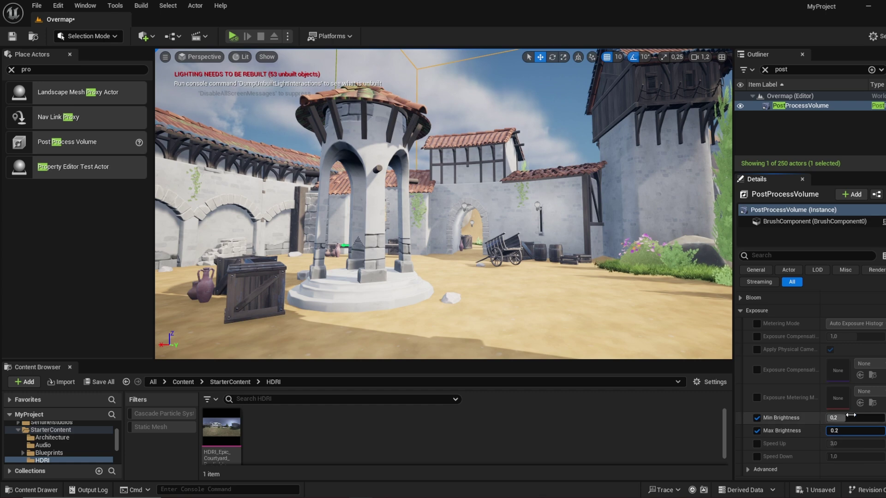
{"action": "left_click", "coordinate": [851, 419]}
{"action": "right_click_drag", "start_coordinate": [486, 200], "coordinate": [434, 213]}
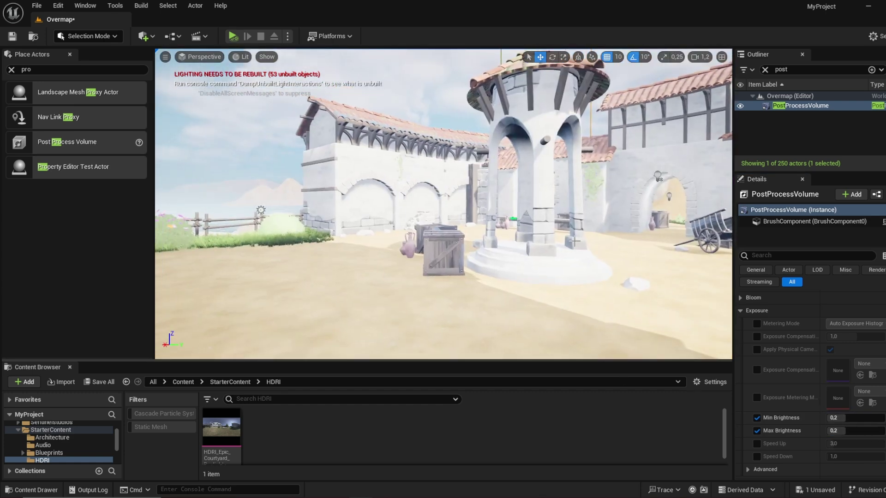
Step: Try a Max Brightness of 2, then set both Min Brightness and Max Brightness to 1
{"action": "left_click", "coordinate": [845, 429]}
{"action": "type", "text": "2"}
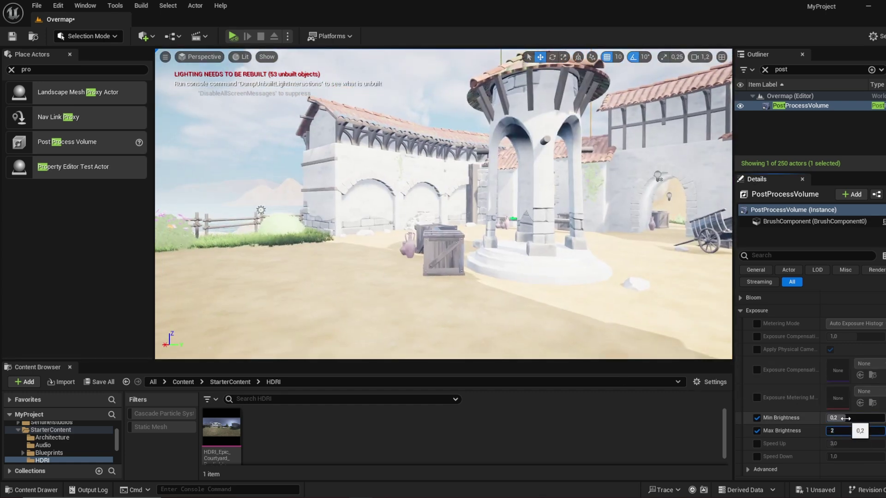
{"action": "left_click", "coordinate": [849, 419]}
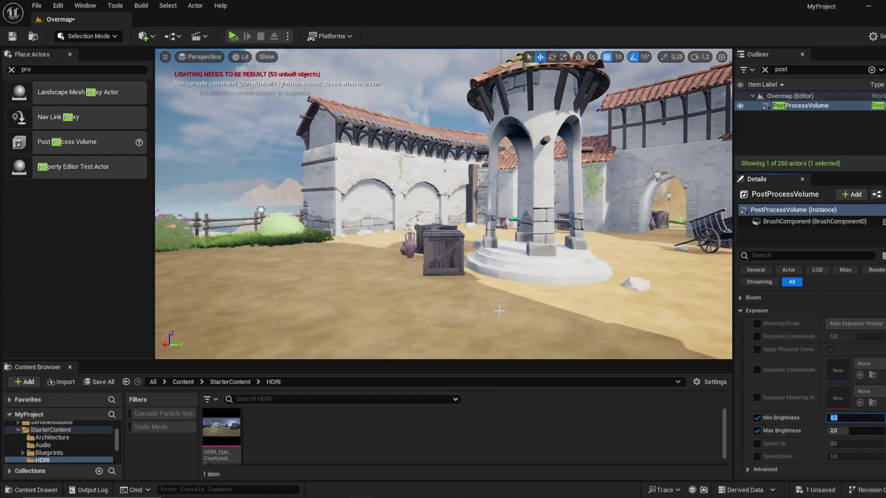
{"action": "right_click_drag", "start_coordinate": [487, 147], "coordinate": [512, 129]}
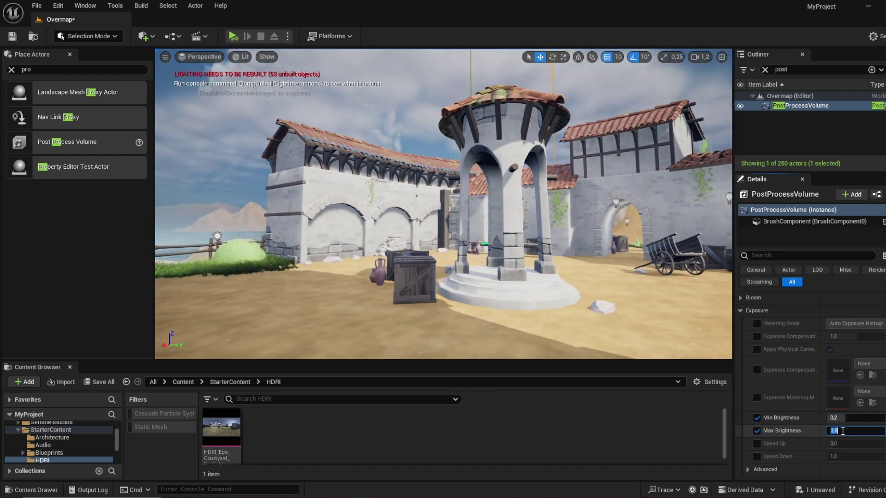
{"action": "left_click", "coordinate": [852, 429]}
{"action": "type", "text": "1"}
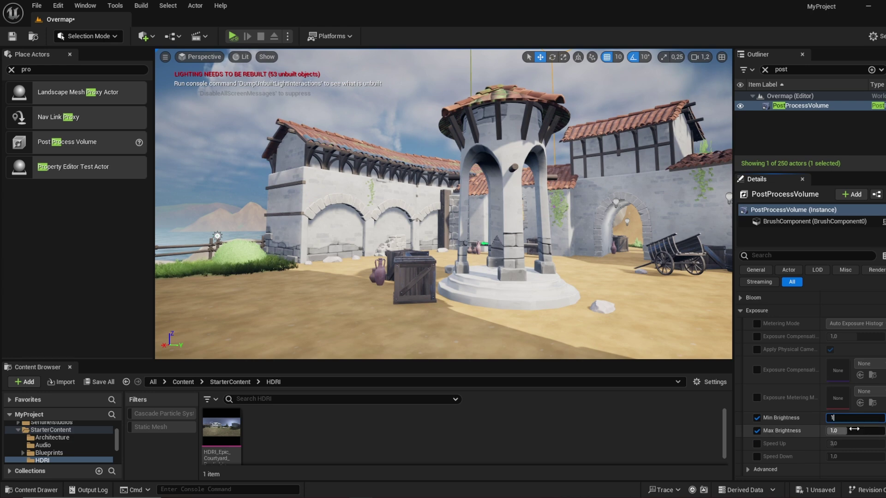
{"action": "key", "text": "Return"}
{"action": "right_click_drag", "start_coordinate": [664, 325], "coordinate": [697, 337]}
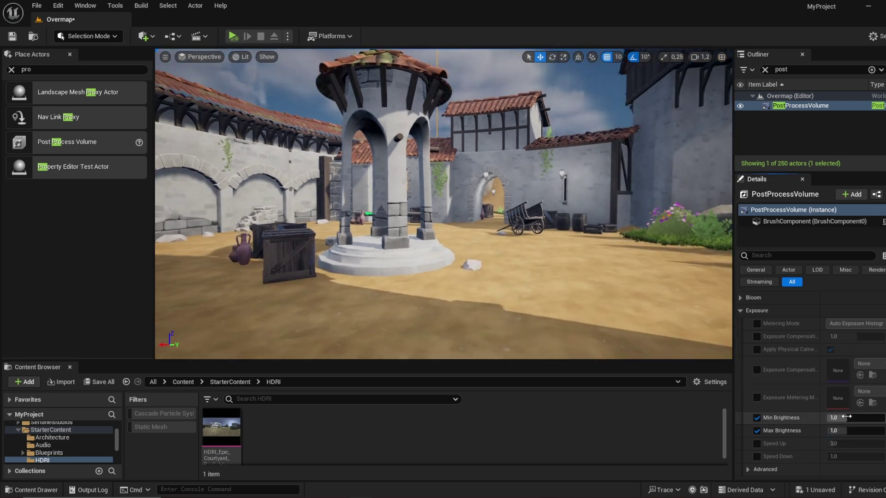
Step: Set both Min Brightness and Max Brightness to 2 and check the courtyard
{"action": "left_click", "coordinate": [845, 416]}
{"action": "type", "text": "2"}
{"action": "key", "text": "Return"}
{"action": "mouse_move", "coordinate": [558, 302]}
{"action": "right_mouse_down"}
{"action": "mouse_move", "coordinate": [599, 282]}
{"action": "mouse_move", "coordinate": [558, 306]}
{"action": "right_mouse_up"}
Step: Set Min Brightness to 0.8 and Max Brightness to 0.9, and check the exposure from the courtyard out to the path
{"action": "left_click", "coordinate": [847, 418]}
{"action": "type", "text": "0"}
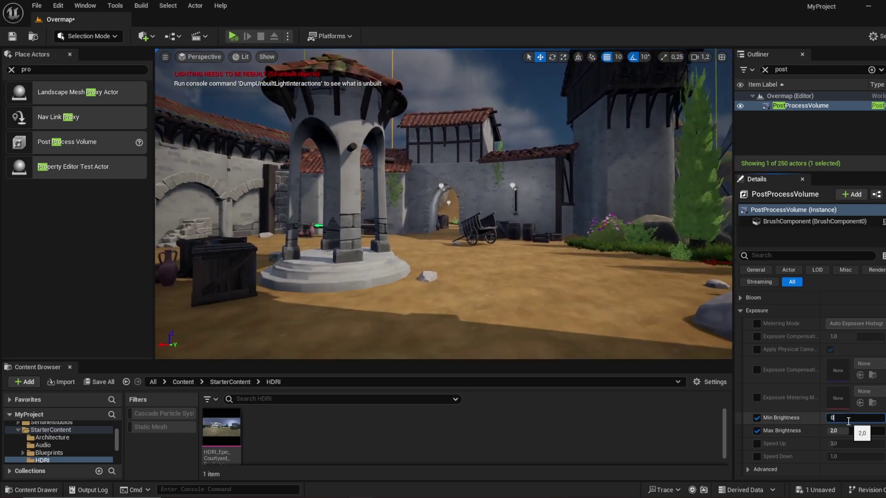
{"action": "type", "text": "."}
{"action": "type", "text": "0.9"}
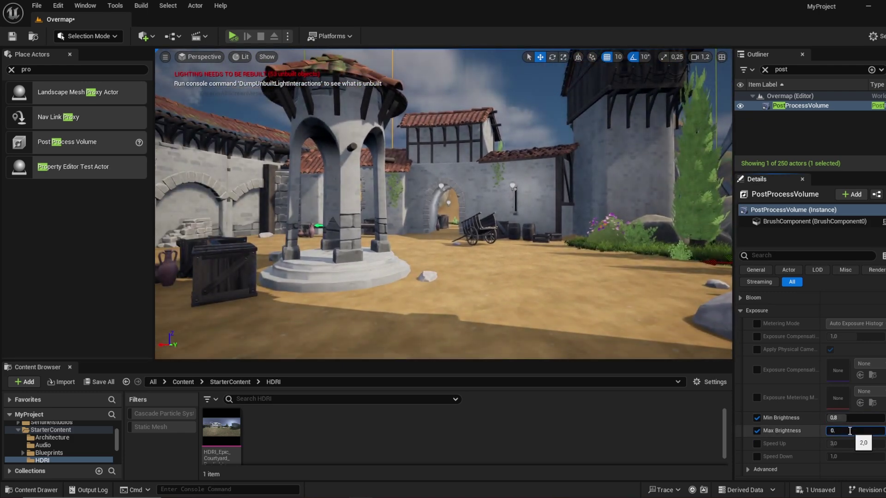
{"action": "key", "text": "shift+Tab"}
{"action": "key", "text": "w"}
{"action": "mouse_move", "coordinate": [565, 304]}
{"action": "right_mouse_down"}
{"action": "mouse_move", "coordinate": [705, 319]}
{"action": "mouse_move", "coordinate": [853, 300]}
{"action": "mouse_move", "coordinate": [551, 306]}
{"action": "right_mouse_up"}
{"action": "key", "text": "w"}
{"action": "key", "text": "s"}
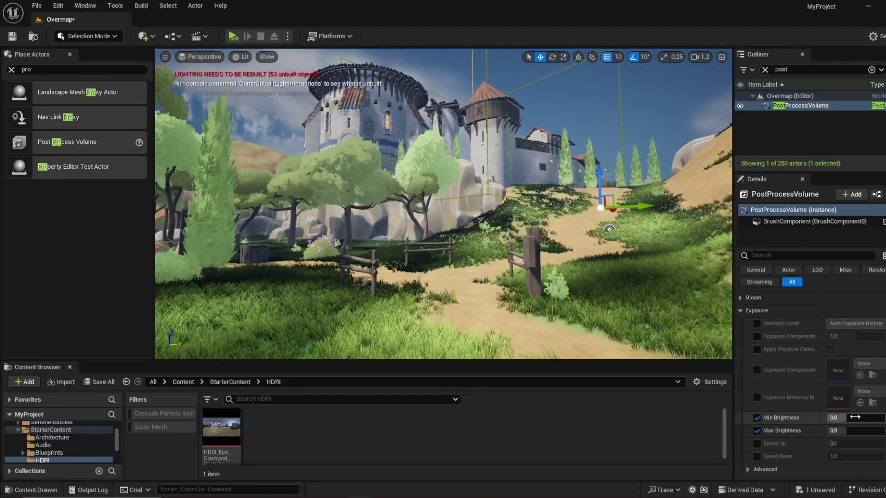
Step: Set both Min Brightness and Max Brightness to 0.7
{"action": "type", "text": "7"}
{"action": "key", "text": "Return"}
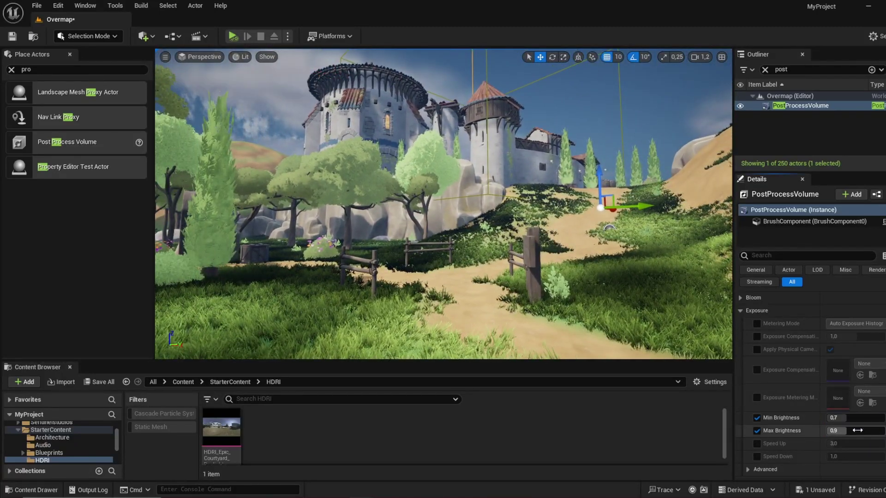
{"action": "right_click_drag", "start_coordinate": [692, 321], "coordinate": [689, 326]}
Step: Raise the Bloom Intensity to 1.0616
{"action": "scroll", "coordinate": [797, 416], "scroll_direction": "down", "scroll_amount": 5}
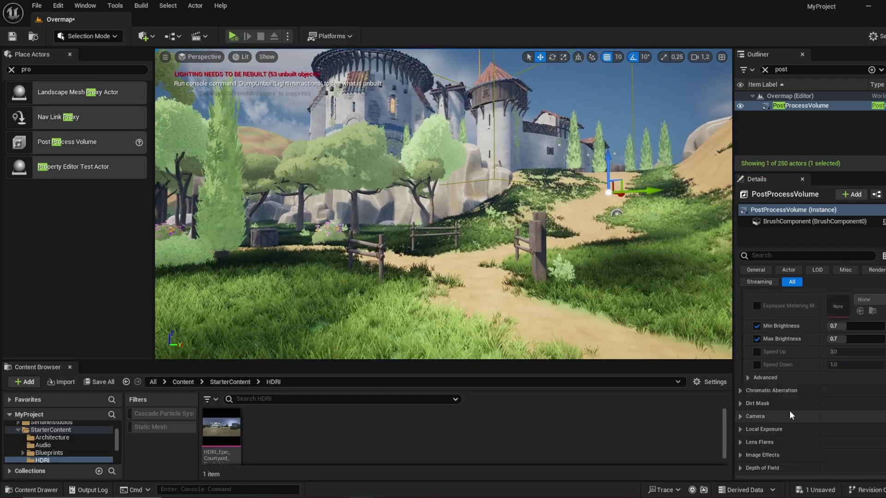
{"action": "scroll", "coordinate": [745, 409], "scroll_direction": "down", "scroll_amount": 1}
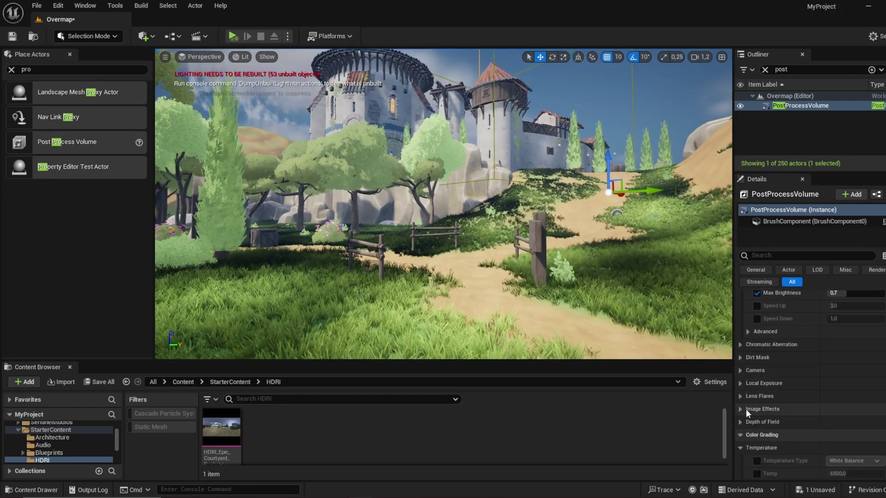
{"action": "scroll", "coordinate": [740, 394], "scroll_direction": "up", "scroll_amount": 10}
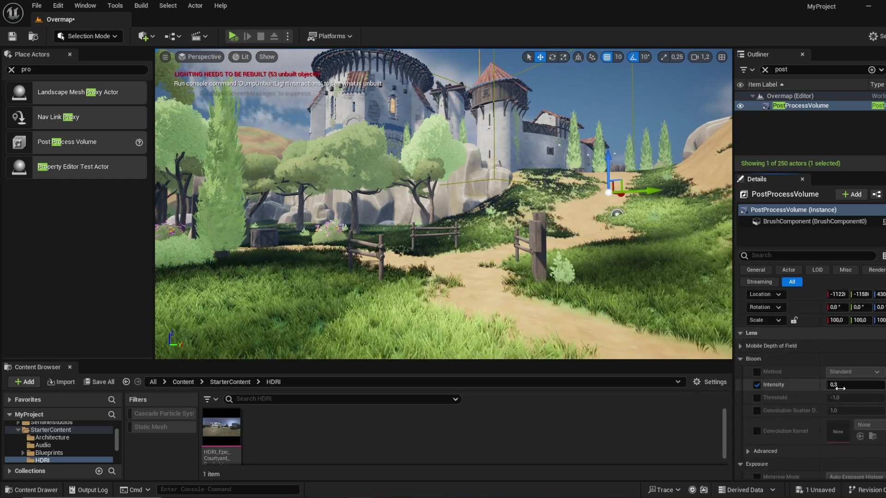
{"action": "left_click_drag", "start_coordinate": [853, 387], "coordinate": [861, 387]}
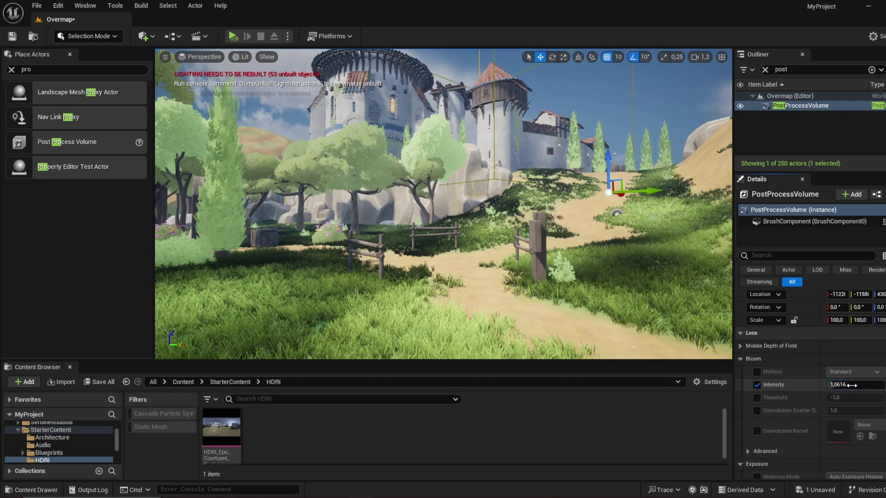
Step: Enable the global Saturation override under Color Grading and raise its R, G and B to 2.0 and Y to 1.99
{"action": "scroll", "coordinate": [793, 407], "scroll_direction": "down", "scroll_amount": 9}
{"action": "scroll", "coordinate": [779, 405], "scroll_direction": "down", "scroll_amount": 3}
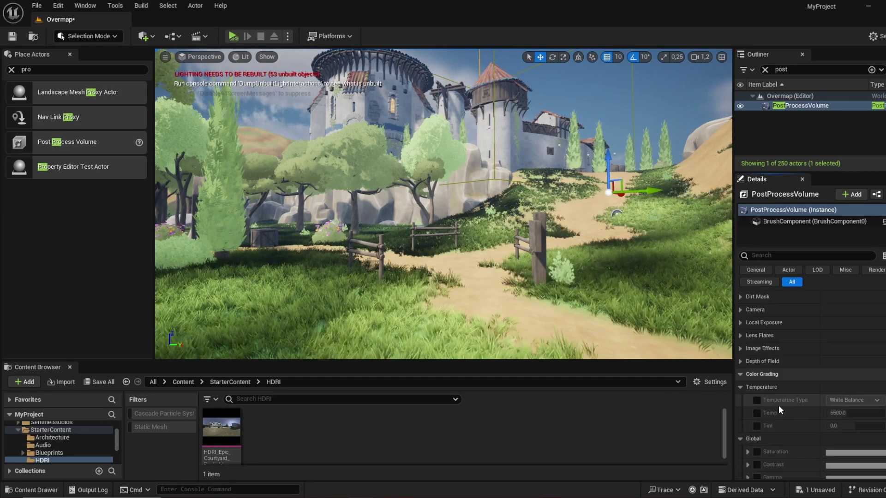
{"action": "scroll", "coordinate": [768, 400], "scroll_direction": "down", "scroll_amount": 5}
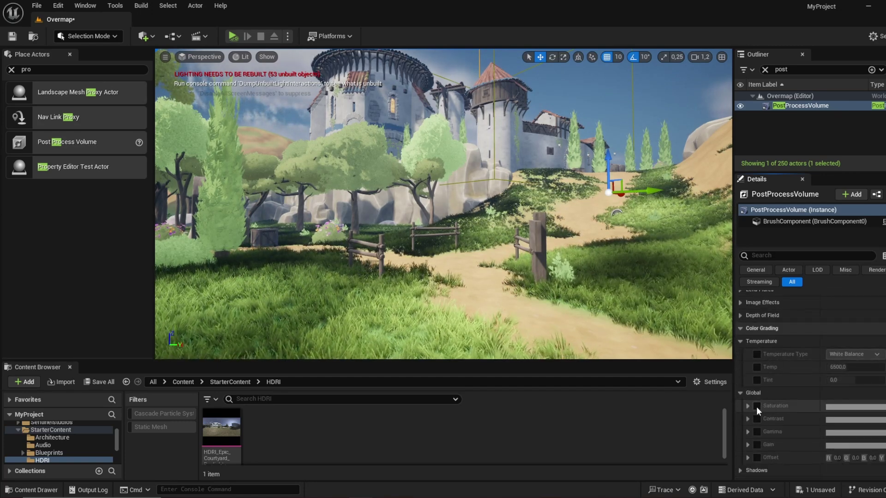
{"action": "left_click", "coordinate": [757, 405]}
{"action": "scroll", "coordinate": [802, 410], "scroll_direction": "down", "scroll_amount": 2}
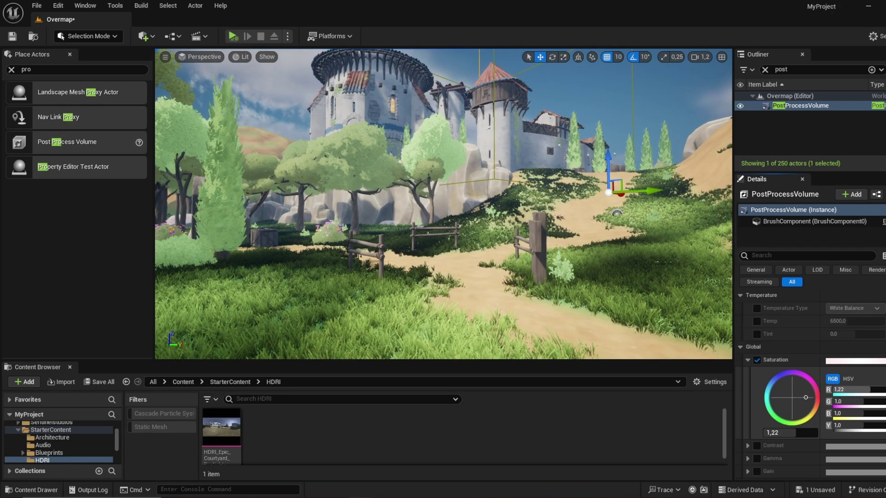
{"action": "left_click_drag", "start_coordinate": [866, 389], "coordinate": [884, 390]}
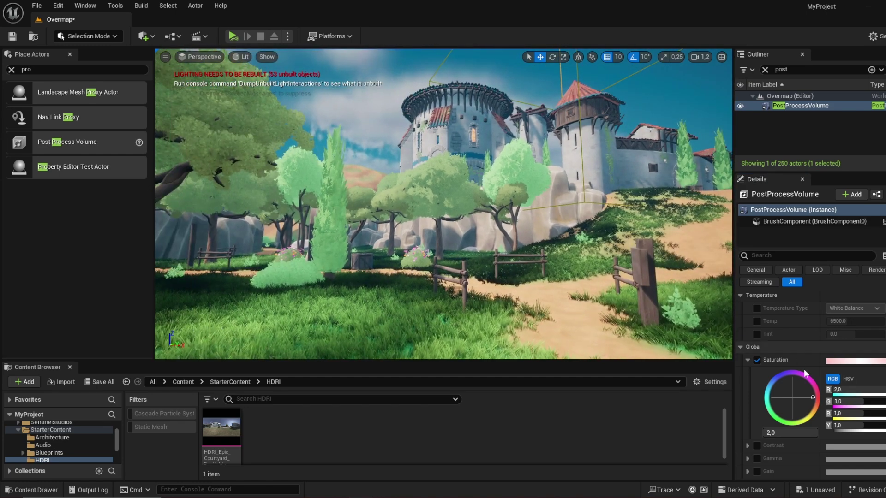
{"action": "mouse_move", "coordinate": [843, 400]}
{"action": "left_mouse_down"}
{"action": "mouse_move", "coordinate": [884, 401]}
{"action": "mouse_move", "coordinate": [884, 414]}
{"action": "left_mouse_up"}
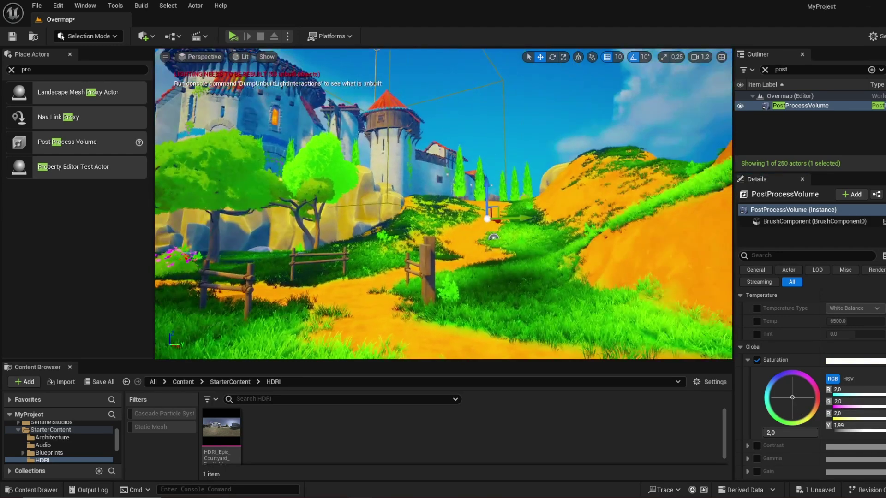
{"action": "right_click_drag", "start_coordinate": [442, 204], "coordinate": [443, 223]}
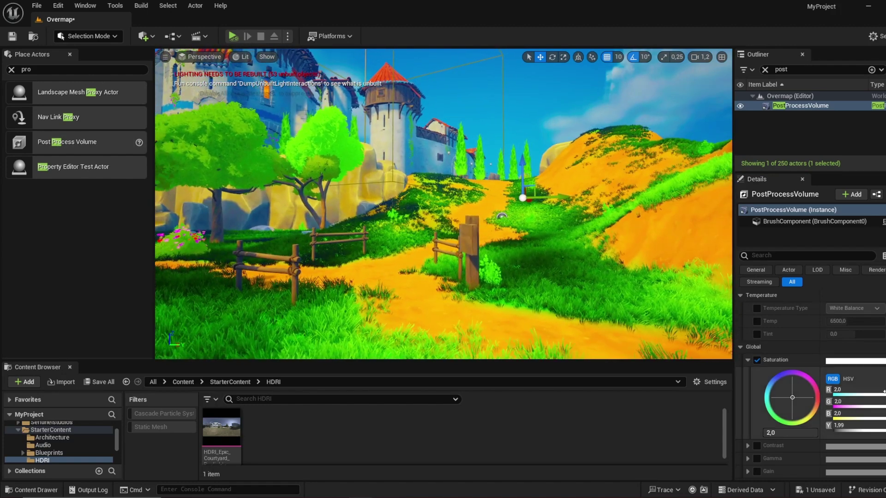
Step: Lower the global Saturation R, G and B values to 1.4 each
{"action": "left_click", "coordinate": [879, 389]}
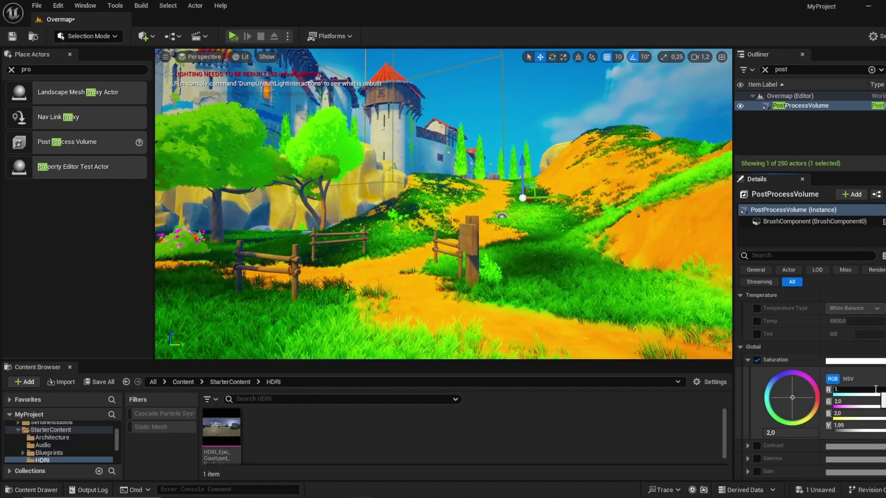
{"action": "type", "text": "1.4"}
{"action": "left_click", "coordinate": [875, 401]}
{"action": "type", "text": "1.4"}
{"action": "left_click", "coordinate": [876, 413]}
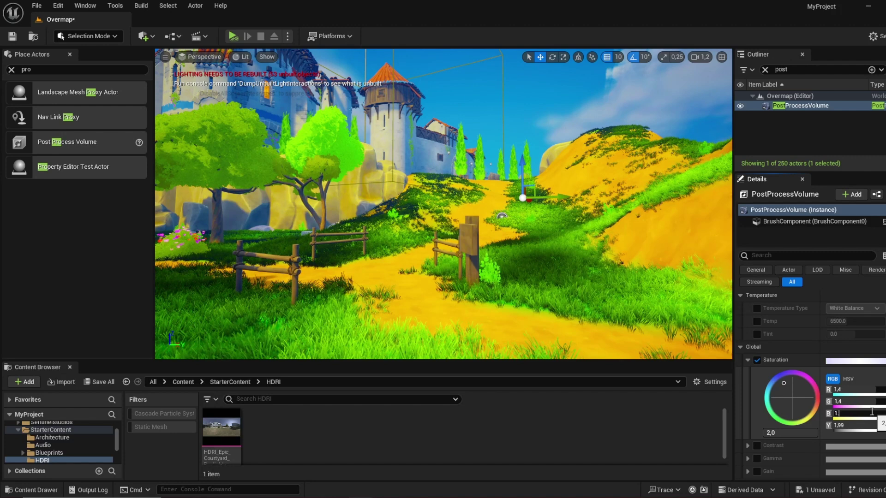
{"action": "type", "text": "1.4"}
{"action": "key", "text": "Return"}
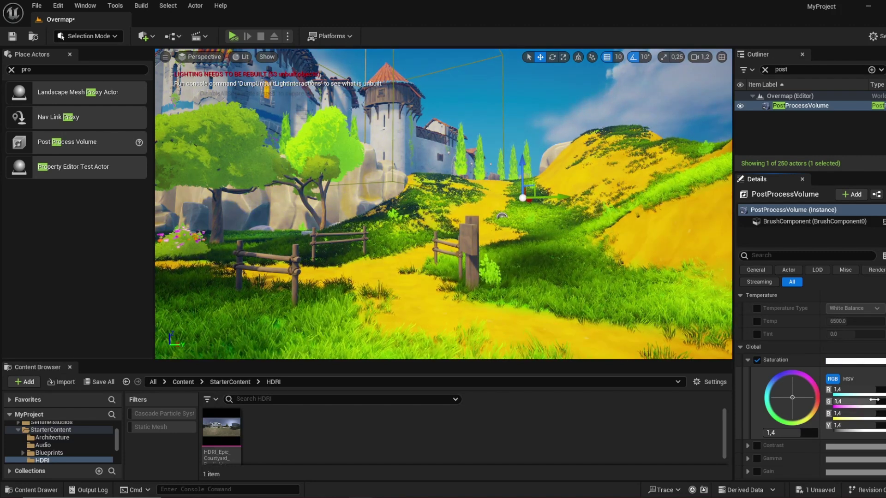
Step: Set the global Saturation R, G and B values to 1.2 and Y to 1.1, and check the scene
{"action": "left_click", "coordinate": [872, 389]}
{"action": "type", "text": "1.2"}
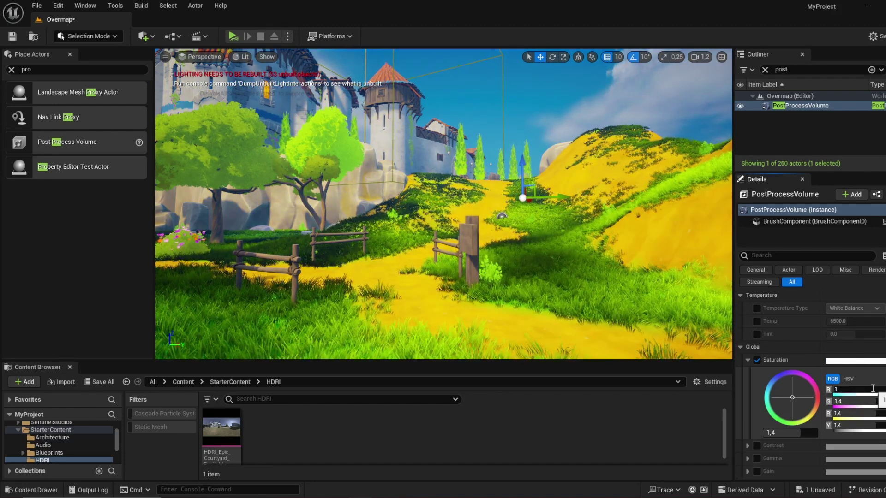
{"action": "type", "text": "1,2"}
{"action": "left_click", "coordinate": [877, 425]}
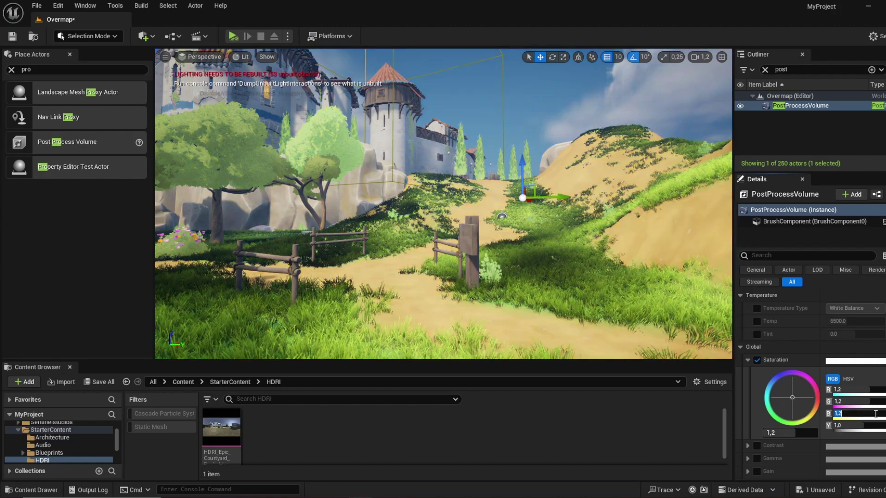
{"action": "left_click", "coordinate": [856, 425]}
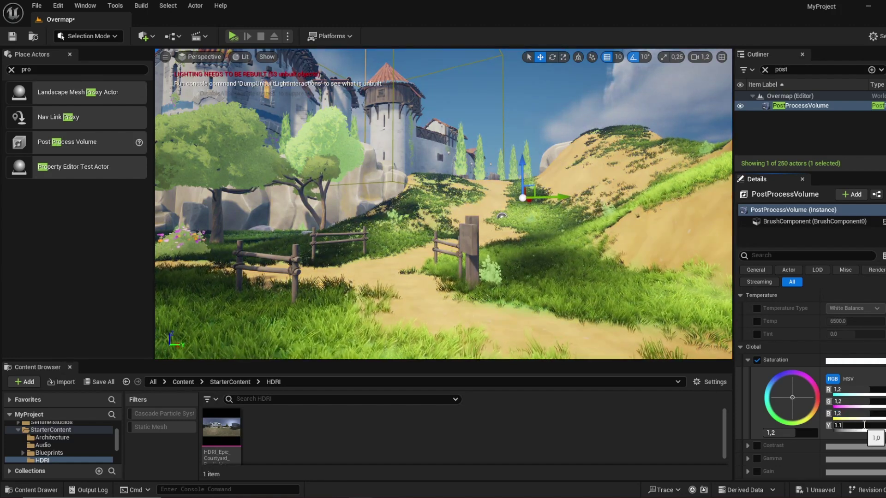
{"action": "type", "text": "1,1"}
{"action": "left_click", "coordinate": [869, 413]}
{"action": "right_click_drag", "start_coordinate": [536, 105], "coordinate": [509, 106]}
{"action": "left_click", "coordinate": [536, 105]}
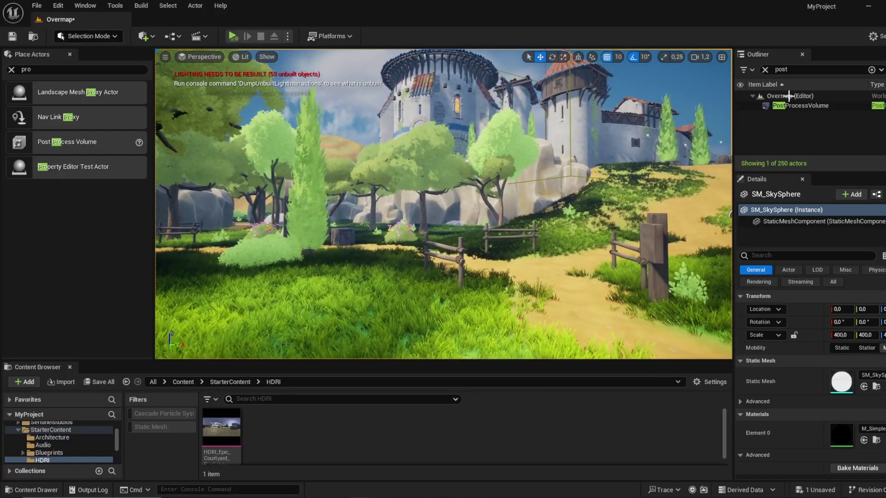
Step: Reselect the PostProcessVolume and set its scale to 1 on all three axes
{"action": "left_click", "coordinate": [858, 108]}
{"action": "key", "text": "f"}
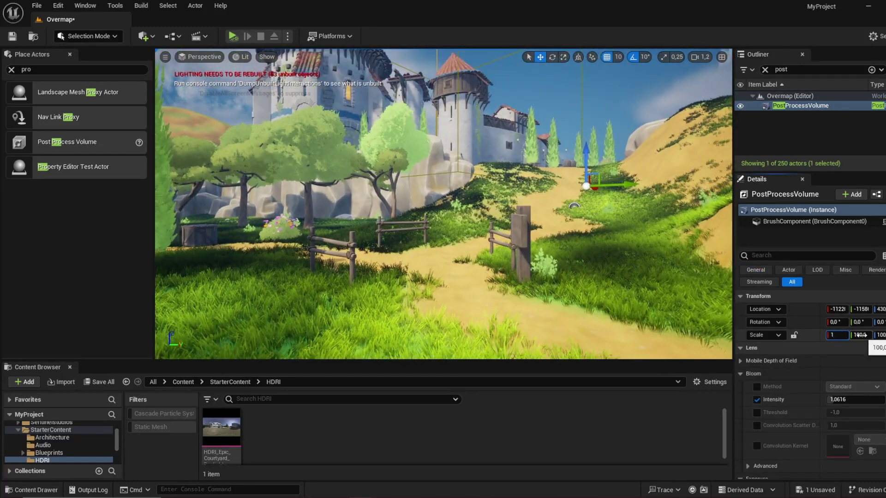
{"action": "type", "text": "1"}
{"action": "key", "text": "Tab"}
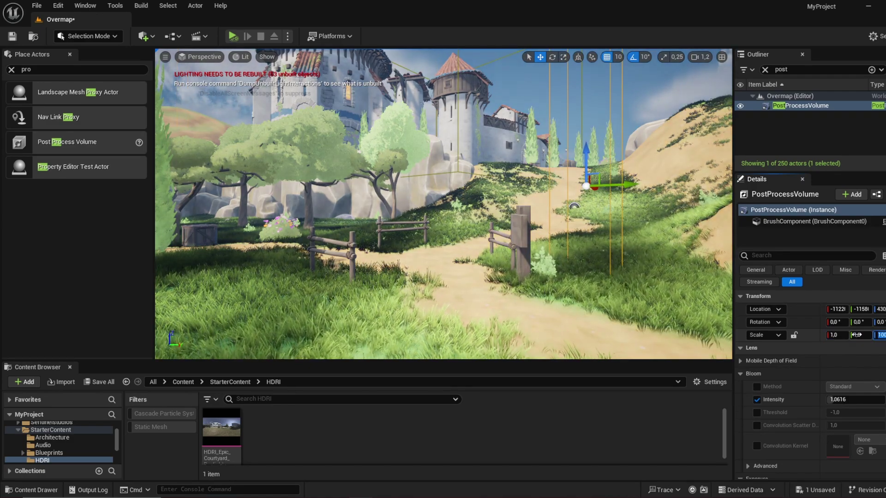
{"action": "type", "text": "1"}
{"action": "key", "text": "Return"}
Step: Duplicate the PostProcessVolume and place the copy beside the original along the X axis, over the grass by the path
{"action": "right_click_drag", "start_coordinate": [632, 235], "coordinate": [657, 226]}
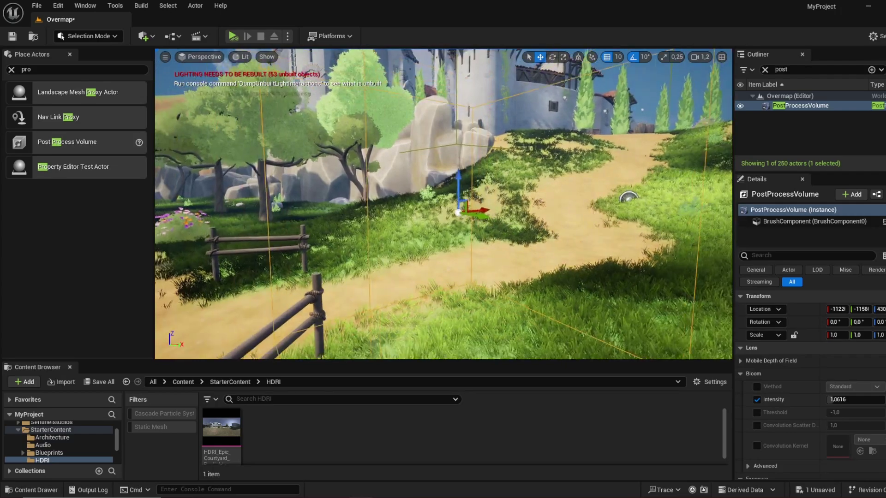
{"action": "left_click_drag", "start_coordinate": [482, 210], "coordinate": [680, 193], "text": "alt"}
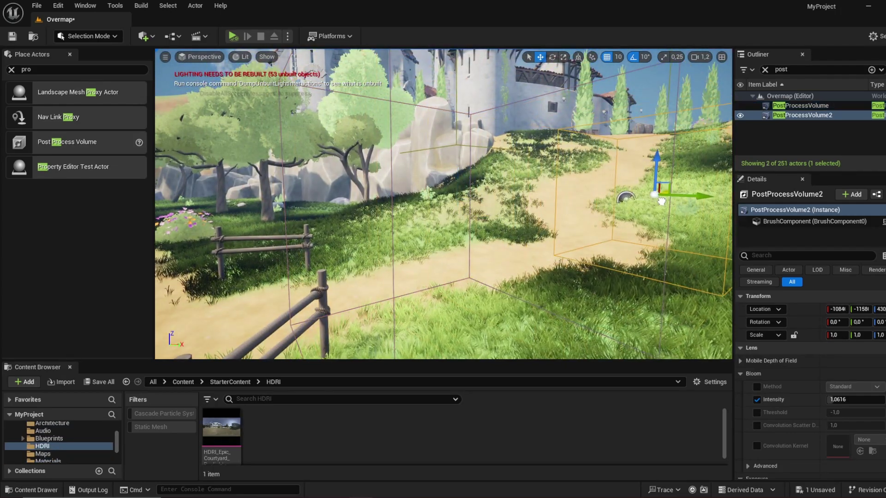
{"action": "right_click_drag", "start_coordinate": [680, 193], "coordinate": [721, 193]}
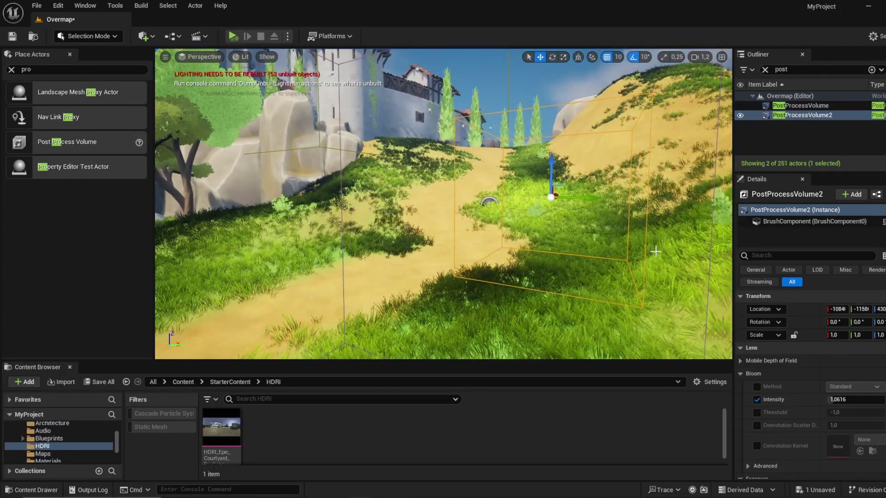
Step: Set the bloom Intensity of the duplicated volume PostProcessVolume2 to 888
{"action": "left_click", "coordinate": [804, 114]}
{"action": "scroll", "coordinate": [812, 364], "scroll_direction": "down", "scroll_amount": 2}
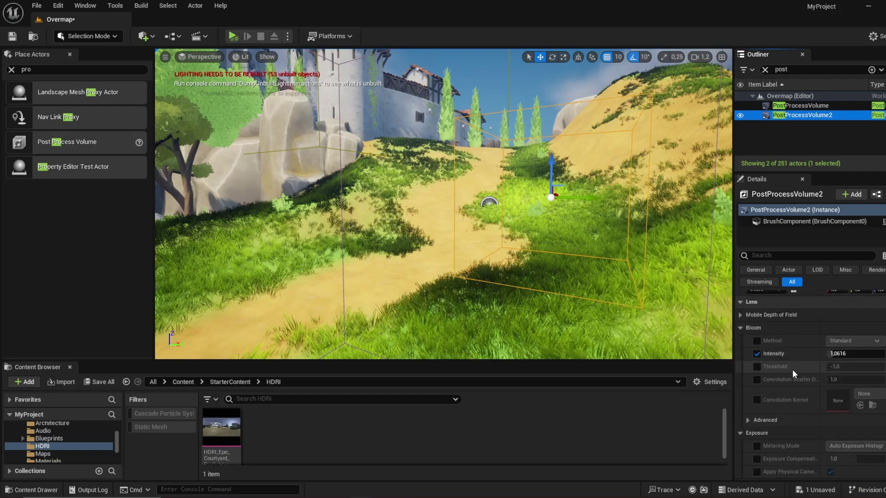
{"action": "left_click", "coordinate": [849, 354]}
{"action": "type", "text": "888"}
{"action": "key", "text": "Return"}
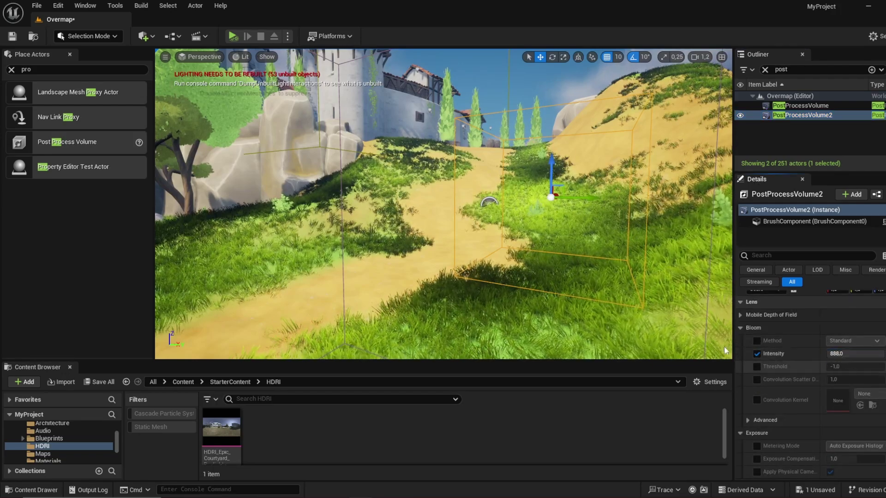
Step: Fly the camera through the two neighbouring post process volumes and back outside to compare their bloom effects
{"action": "mouse_move", "coordinate": [664, 318]}
{"action": "right_mouse_down"}
{"action": "mouse_move", "coordinate": [697, 309]}
{"action": "mouse_move", "coordinate": [602, 307]}
{"action": "mouse_move", "coordinate": [655, 309]}
{"action": "right_mouse_up"}
{"action": "key", "text": "w"}
{"action": "key", "text": "s"}
{"action": "key", "text": "a"}
{"action": "right_click_drag", "start_coordinate": [724, 351], "coordinate": [724, 350]}
{"action": "right_click_drag", "start_coordinate": [576, 332], "coordinate": [577, 332]}
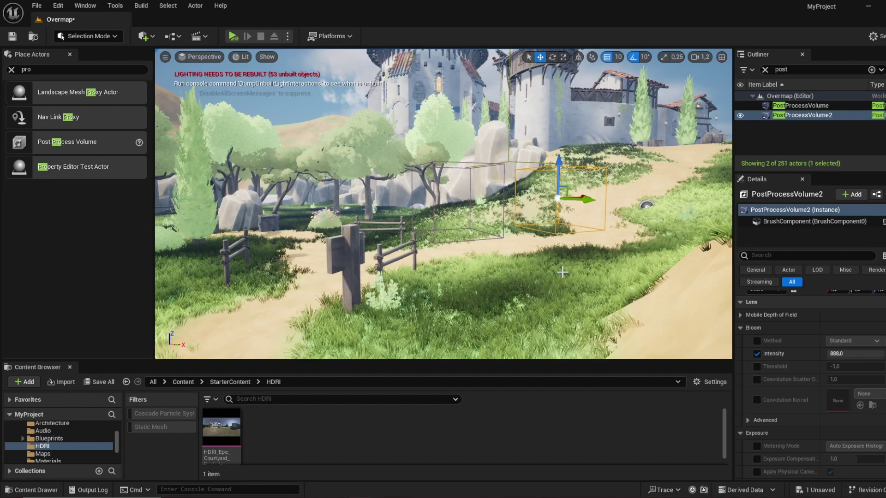
Step: Review PostProcessVolume2's setting categories from Bloom through Color Grading, Reflections and Rendering Features to Film Grain
{"action": "scroll", "coordinate": [835, 411], "scroll_direction": "down", "scroll_amount": 15}
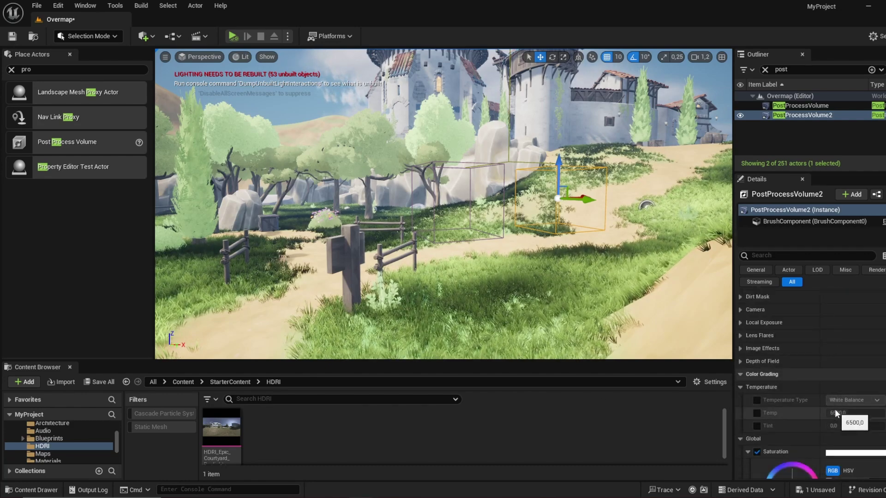
{"action": "scroll", "coordinate": [832, 397], "scroll_direction": "down", "scroll_amount": 15}
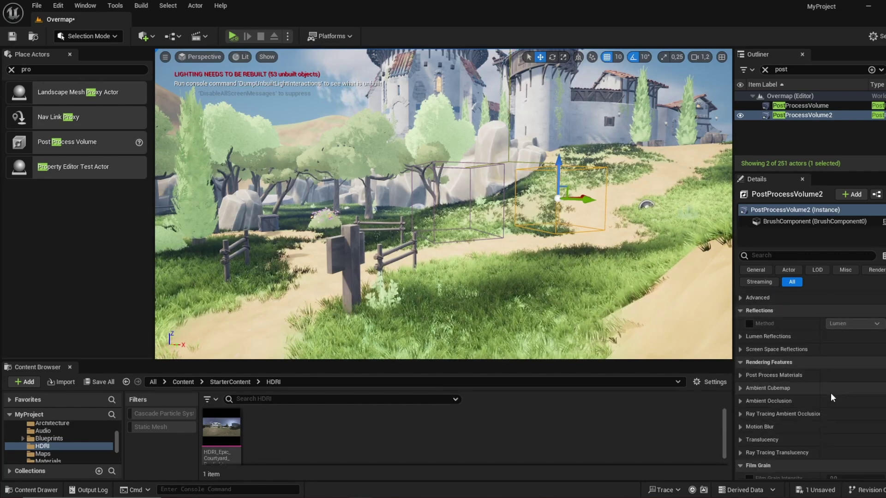
{"action": "scroll", "coordinate": [830, 391], "scroll_direction": "up", "scroll_amount": 5}
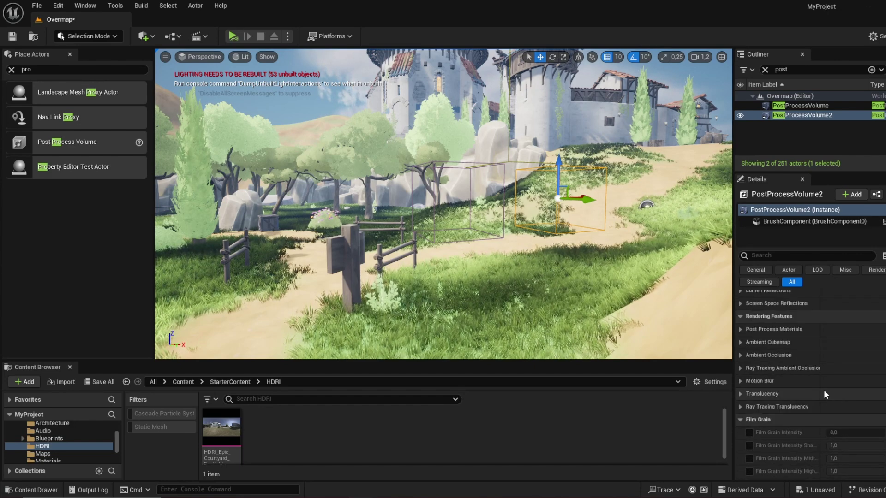
{"action": "scroll", "coordinate": [817, 386], "scroll_direction": "up", "scroll_amount": 10}
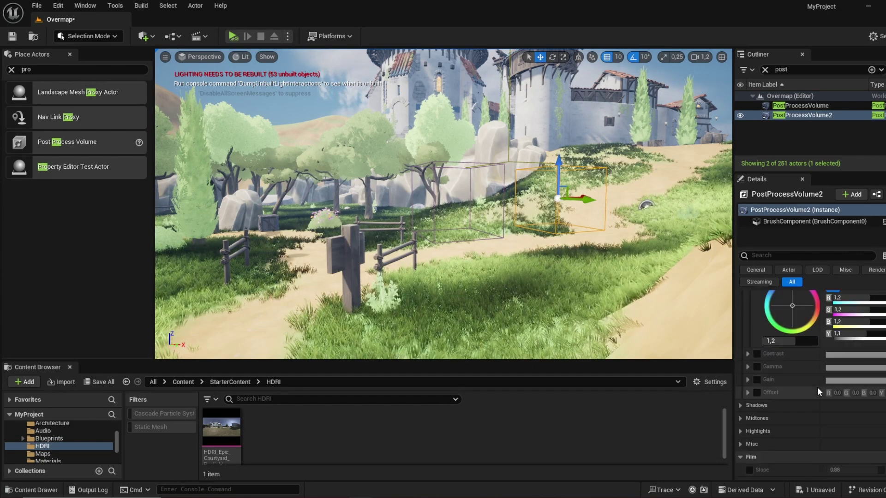
{"action": "scroll", "coordinate": [817, 386], "scroll_direction": "up", "scroll_amount": 10}
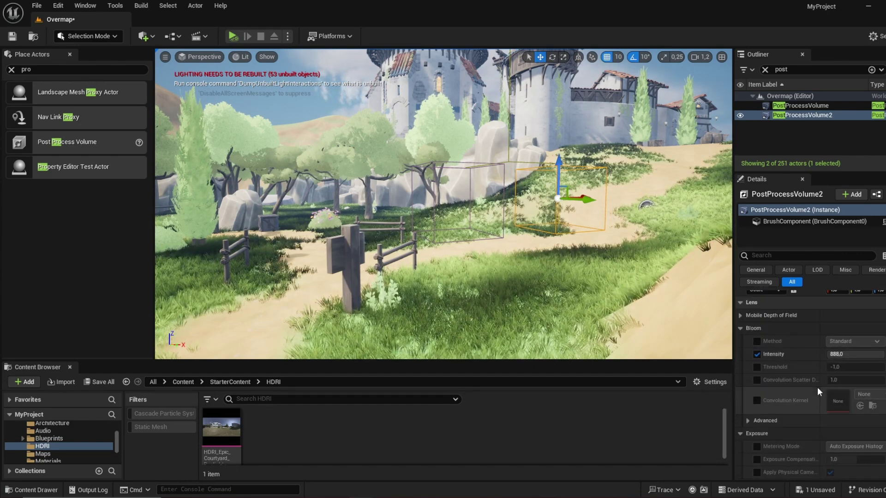